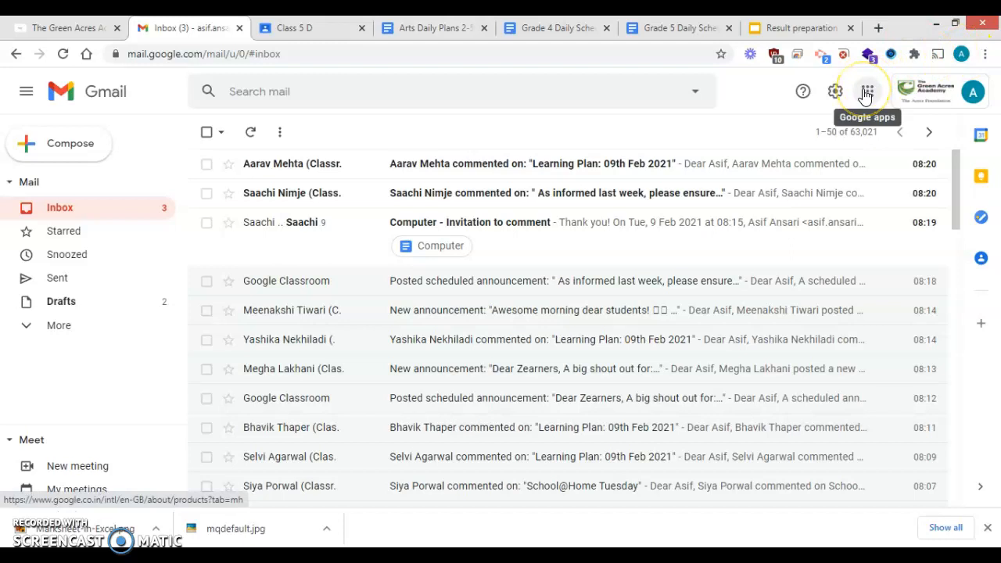
Step: Switch from Gmail to Google Sheets and create a new blank spreadsheet
click(867, 93)
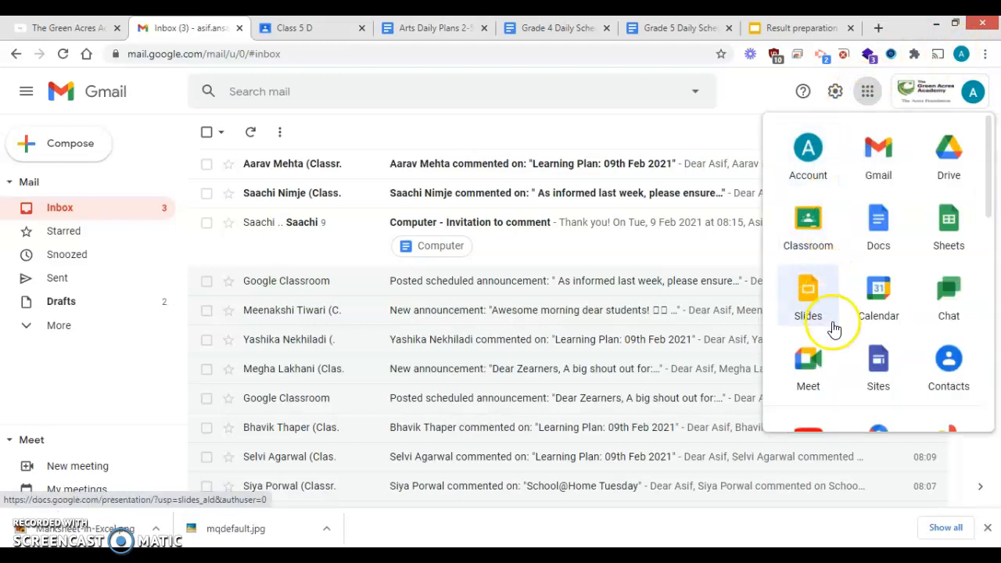
click(961, 232)
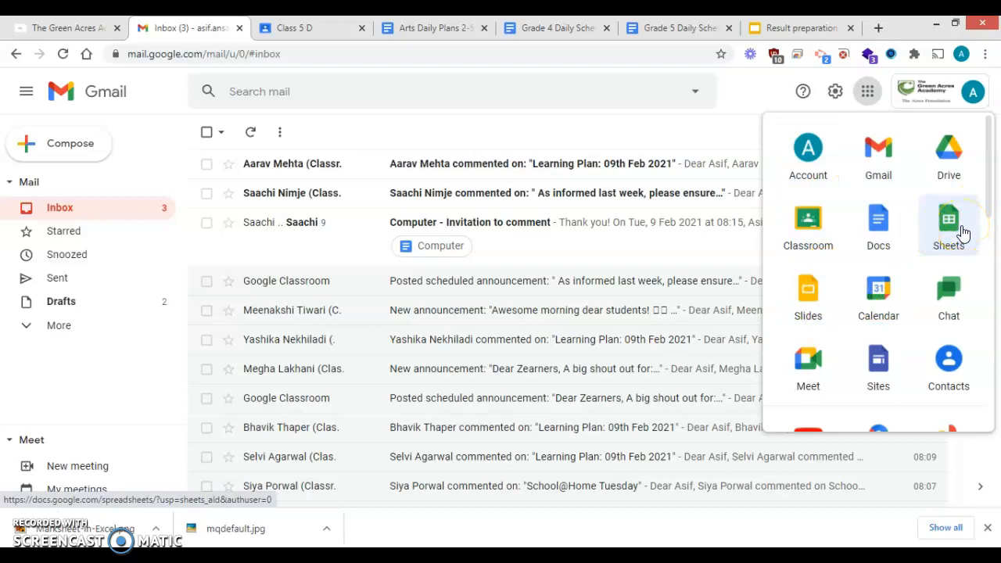
click(961, 232)
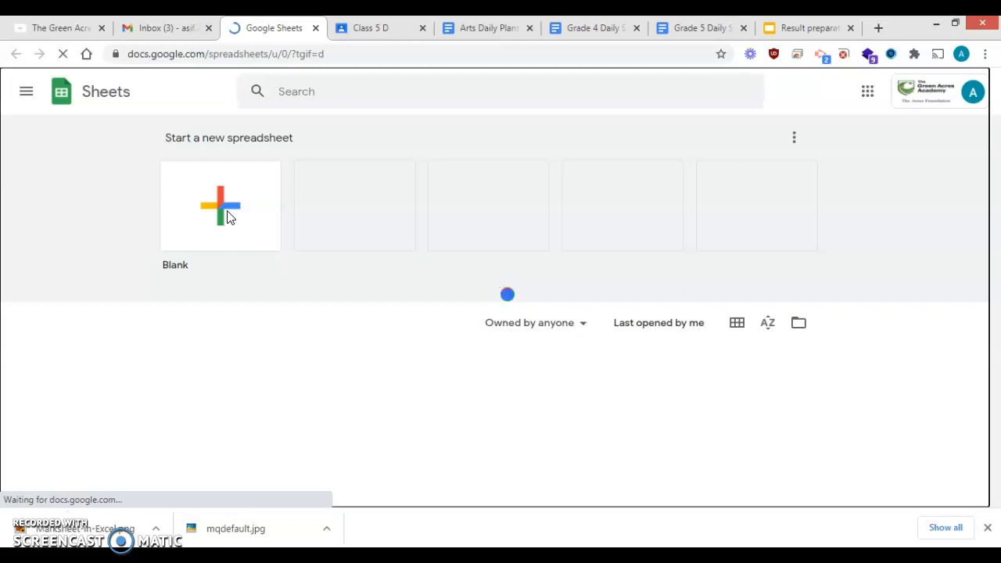
click(228, 217)
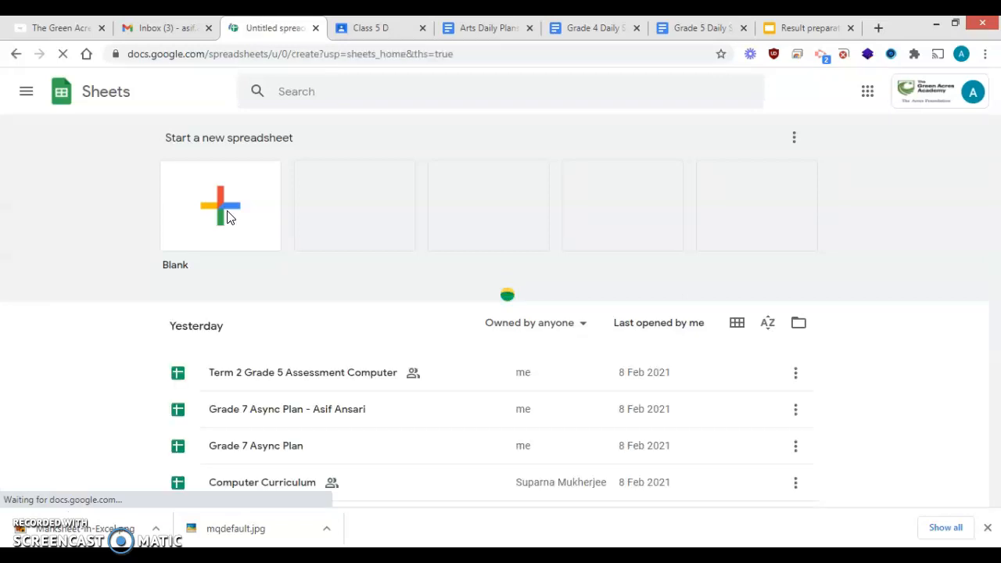
click(226, 208)
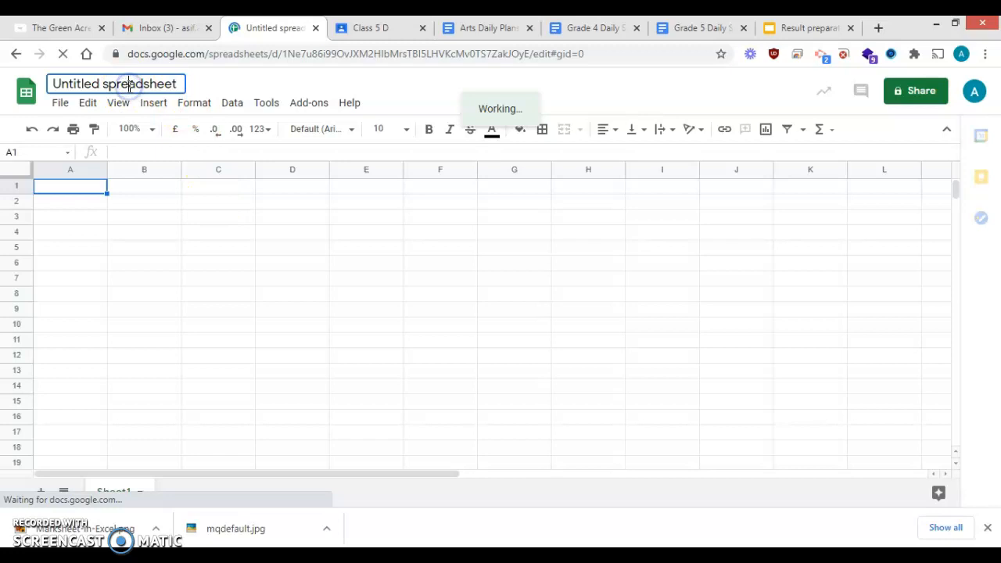
Step: Rename the untitled spreadsheet as "XII standard Result"
click(173, 83)
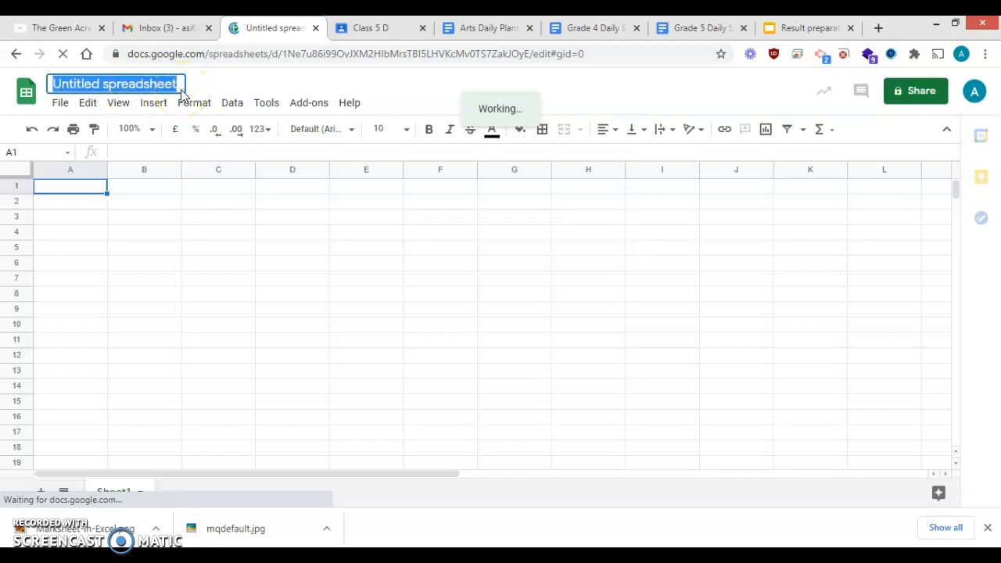
text(x)
key(BackSpace)
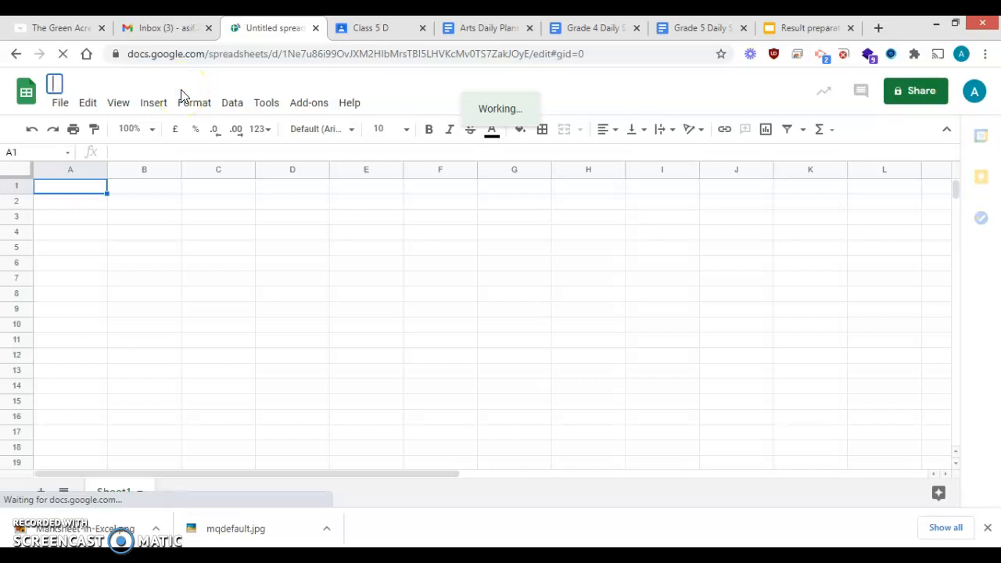
key(ctrl+z)
text(XI)
key(BackSpace)
key(BackSpace)
key(BackSpace)
key(BackSpace)
key(BackSpace)
key(BackSpace)
key(BackSpace)
key(BackSpace)
key(BackSpace)
key(BackSpace)
key(BackSpace)
key(BackSpace)
key(BackSpace)
key(BackSpace)
key(BackSpace)
key(BackSpace)
key(BackSpace)
key(BackSpace)
key(BackSpace)
key(BackSpace)
key(BackSpace)
key(BackSpace)
text(XII standa)
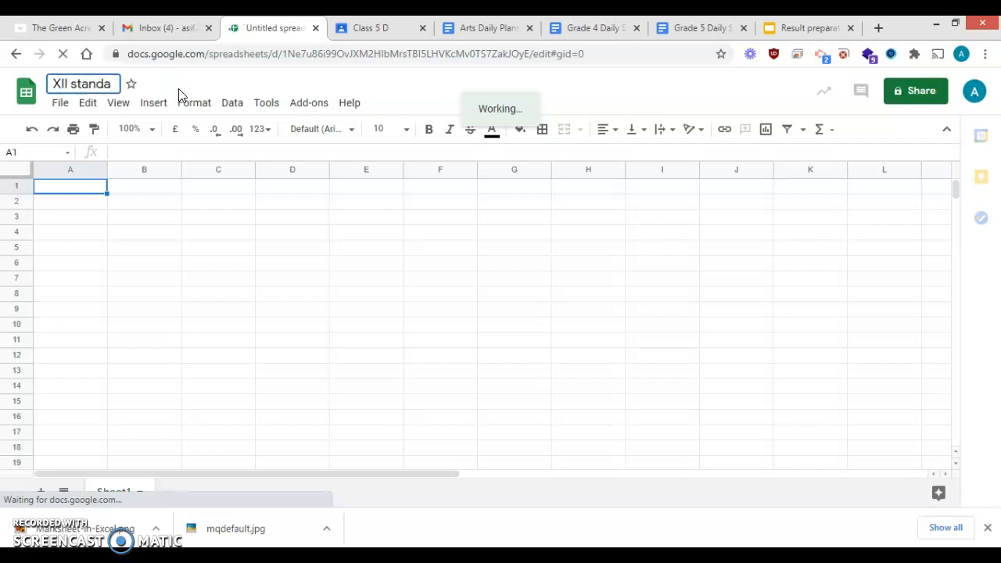
text(rd Result)
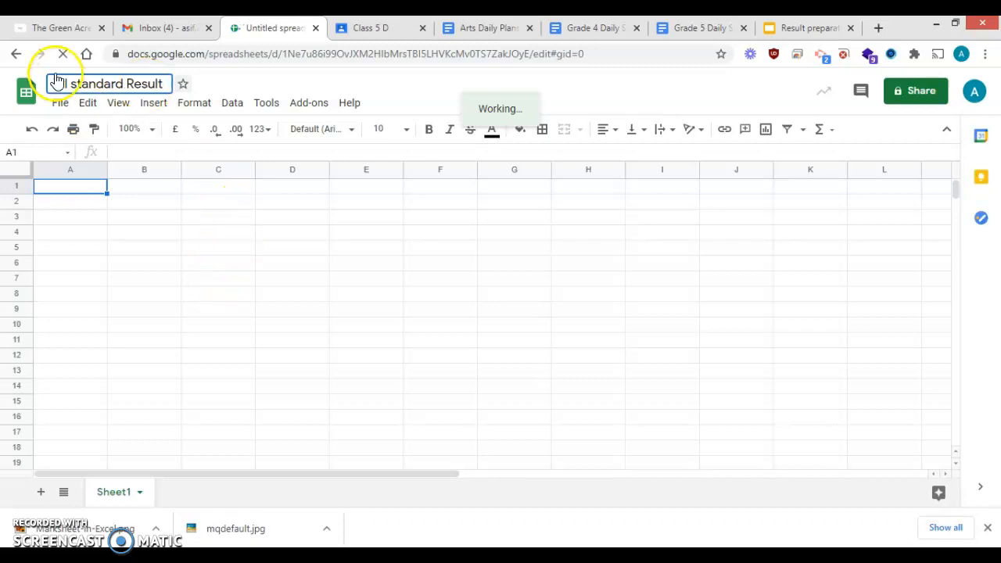
click(149, 244)
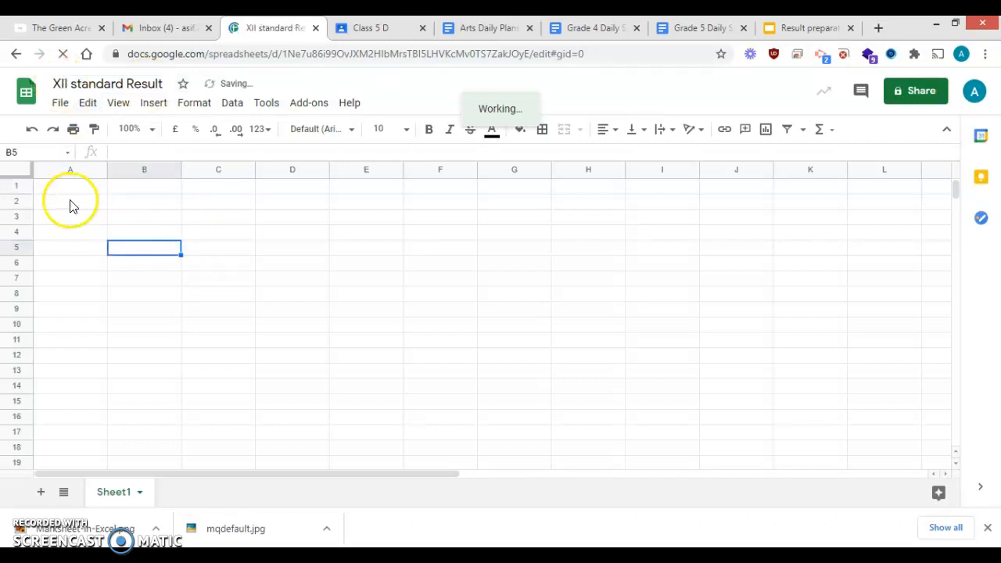
Step: Move the spreadsheet's browser tab after the Result preparation presentation and consult the sample marksheet on its slide
click(70, 202)
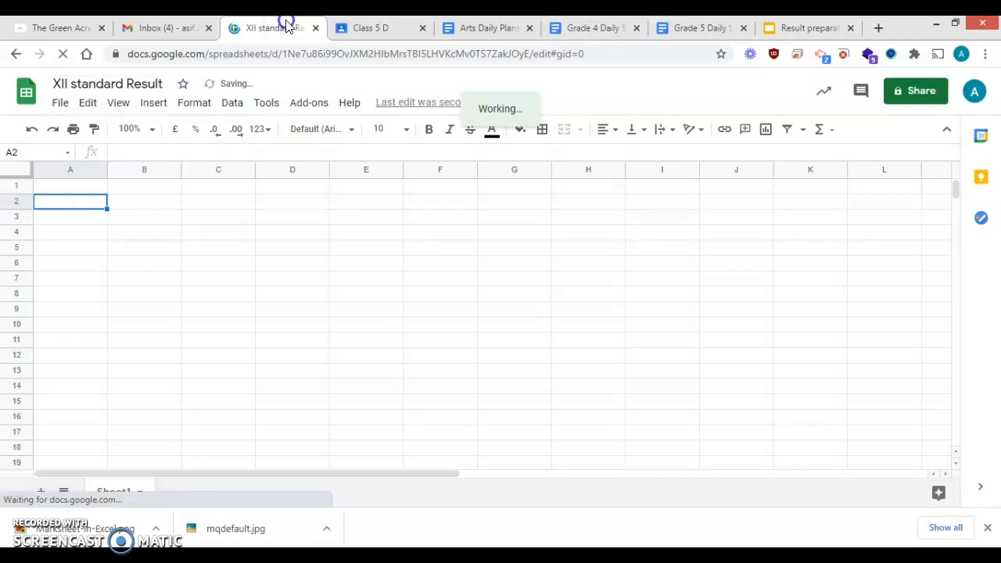
drag(287, 26, 800, 29)
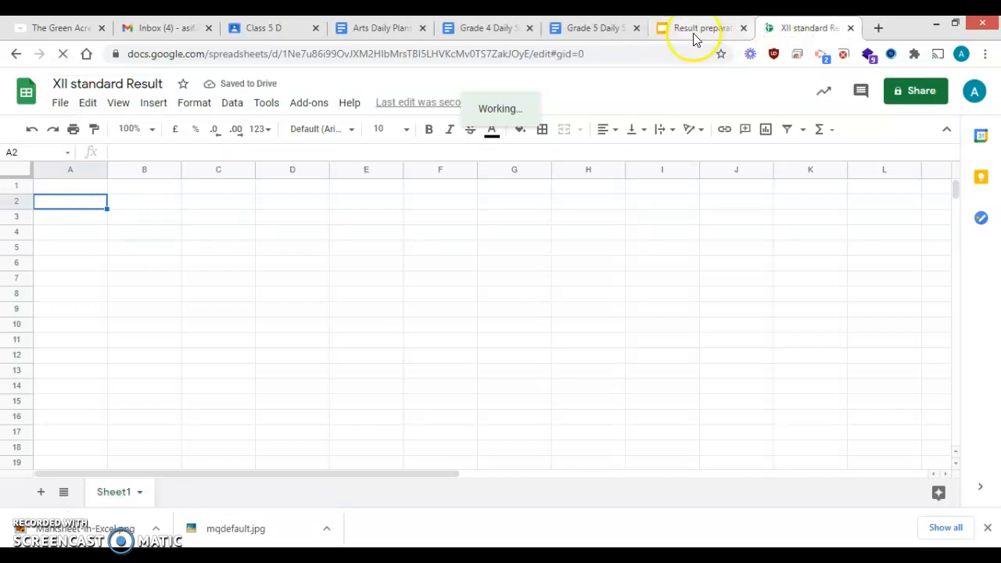
click(694, 35)
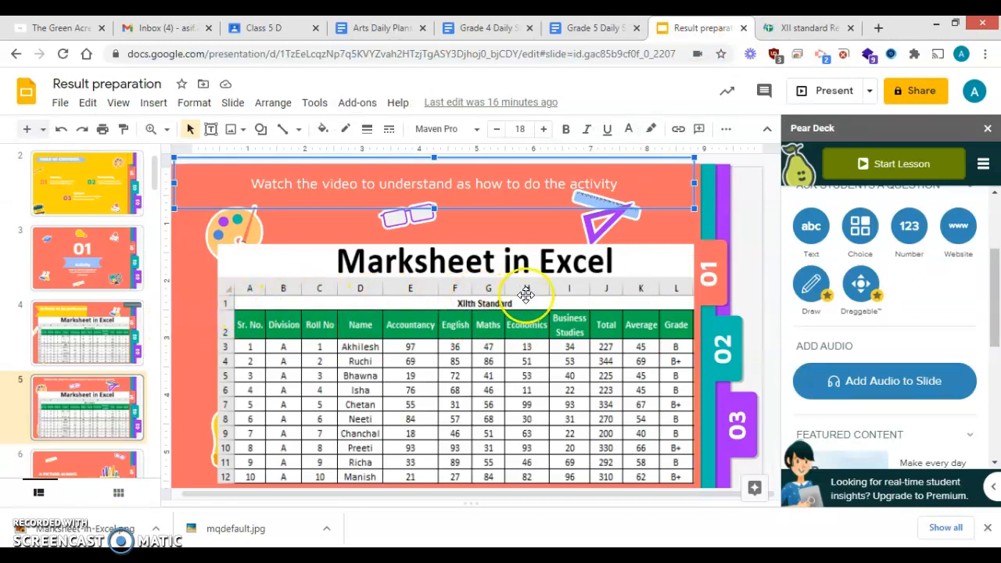
click(810, 26)
Step: Enter the column headings Sr.No, Division and RollNo in cells A2 to C2
click(65, 212)
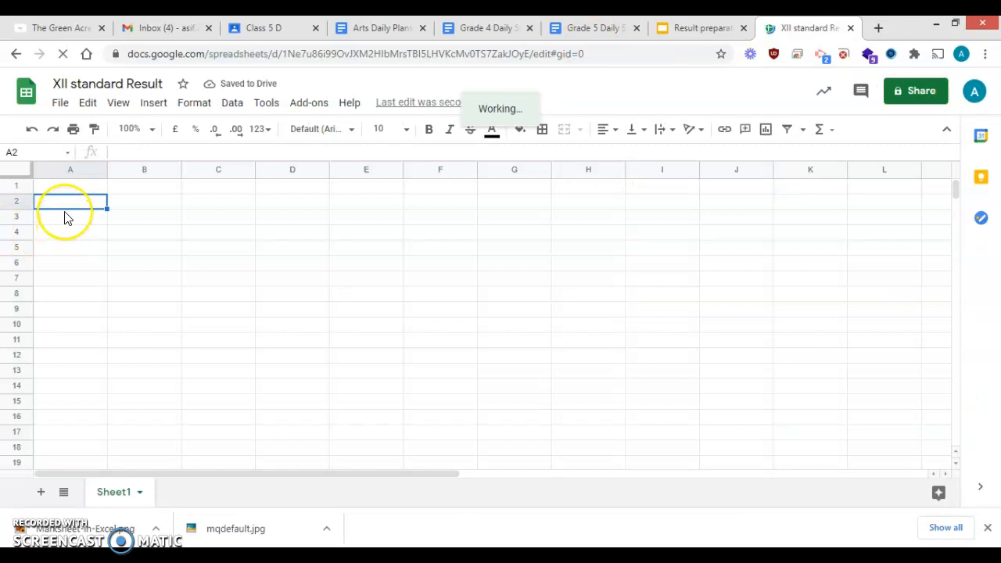
text(Sr.No)
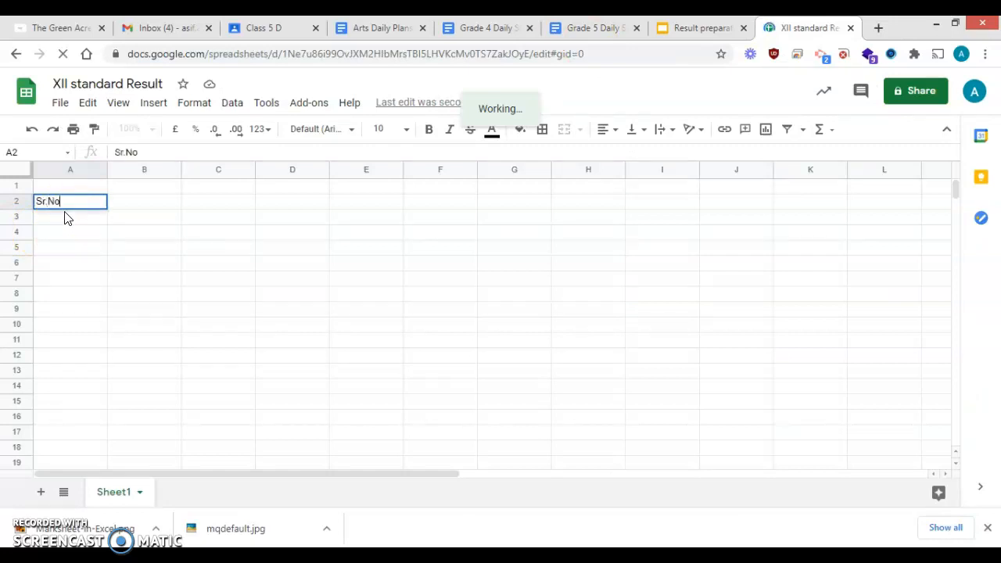
key(Tab)
text(Div)
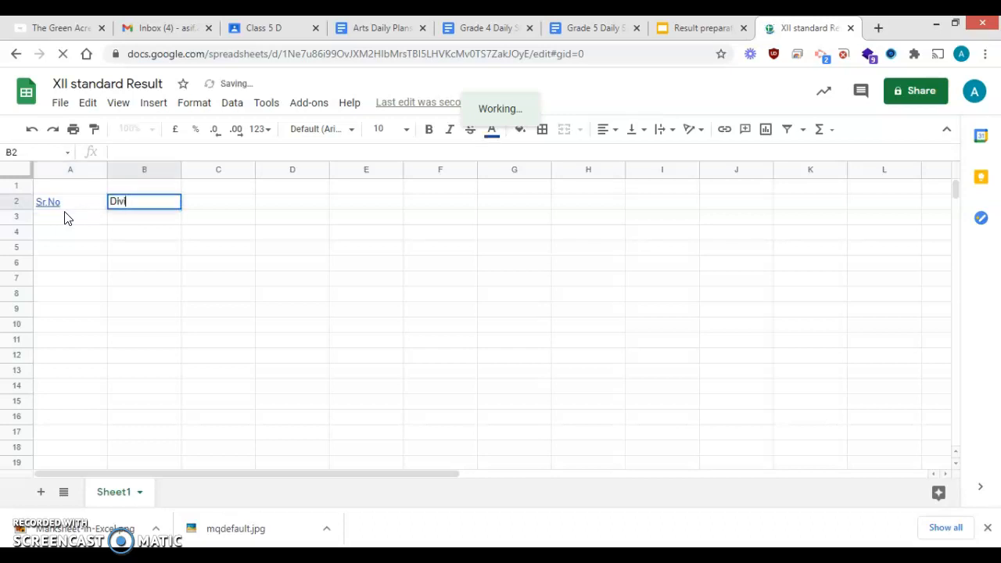
text(ision)
key(Tab)
text(RollNo)
key(Tab)
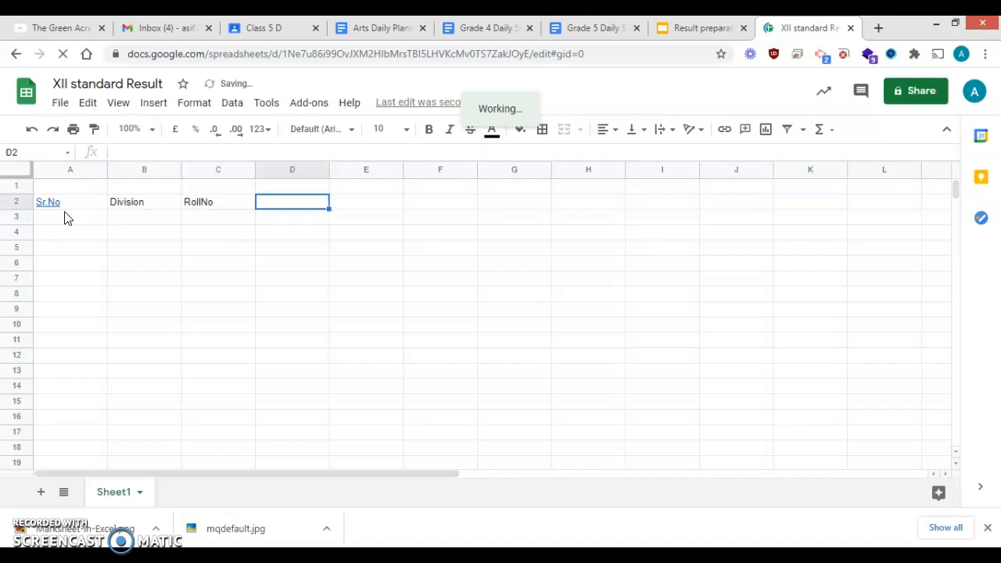
Step: Enter the column headings Name in D2 and Accountancy in E2
text(Name)
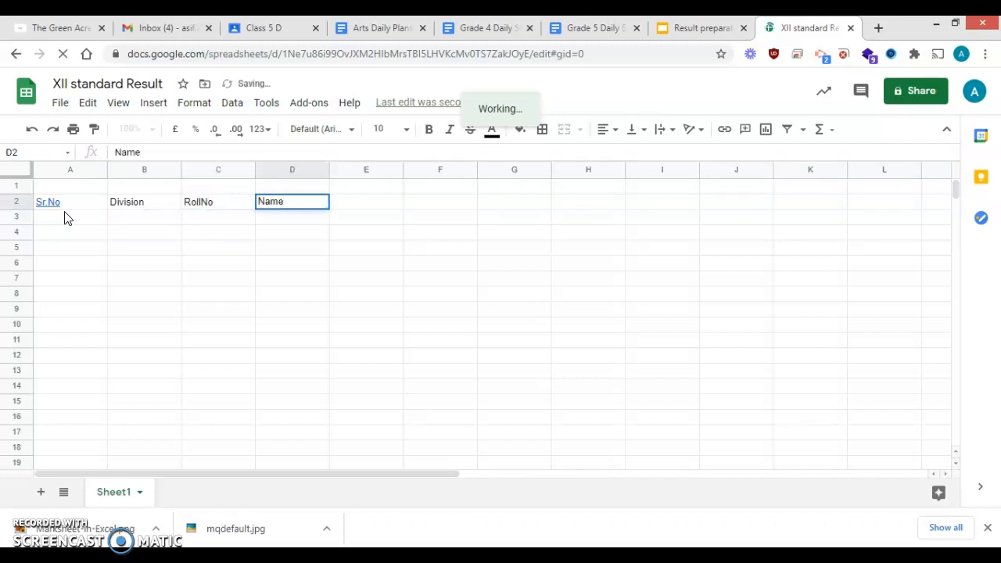
key(Tab)
text(Accounts)
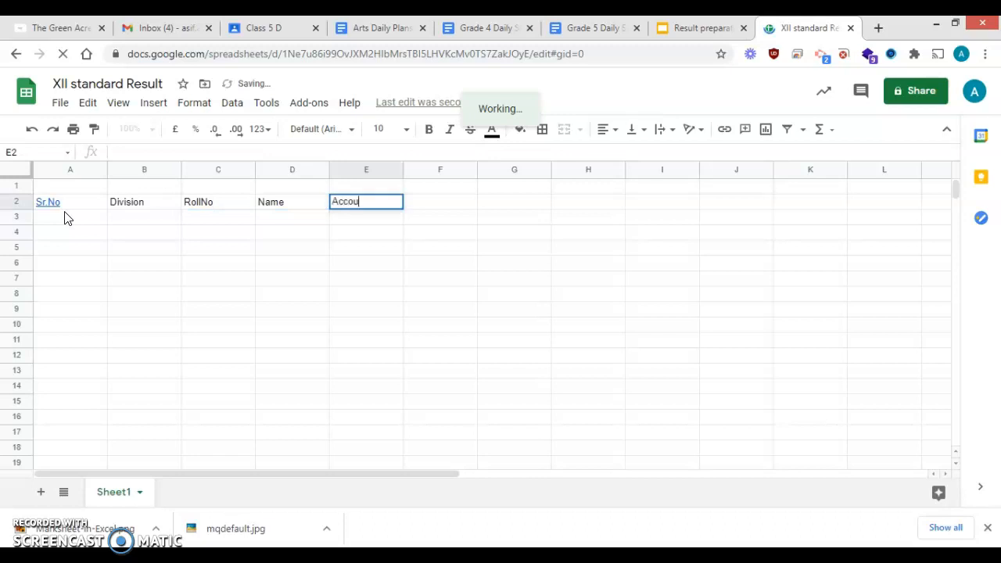
key(BackSpace)
text(ancy)
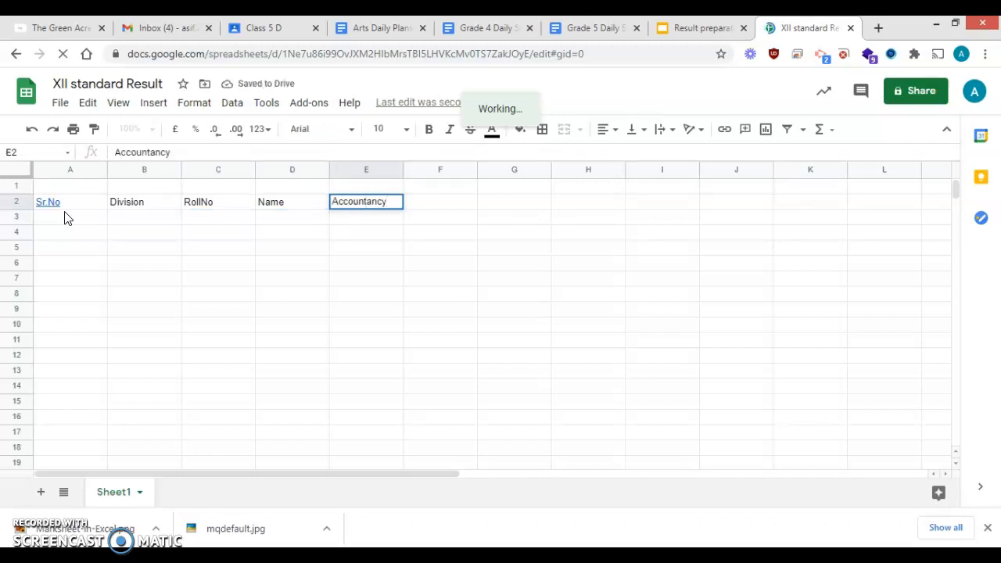
key(Tab)
Step: Enter the column heading English in F2, correcting its spelling
text(E)
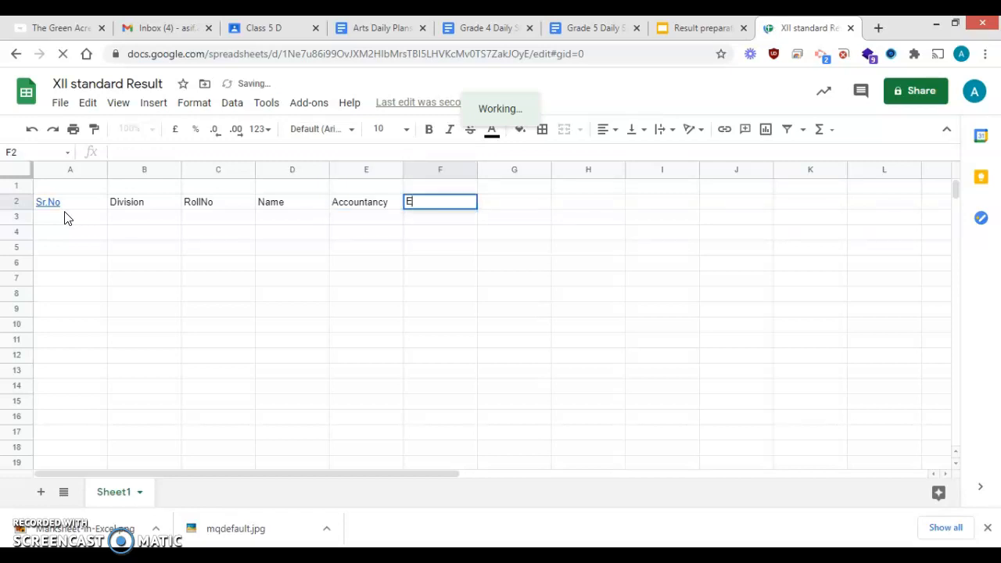
text(nglsish)
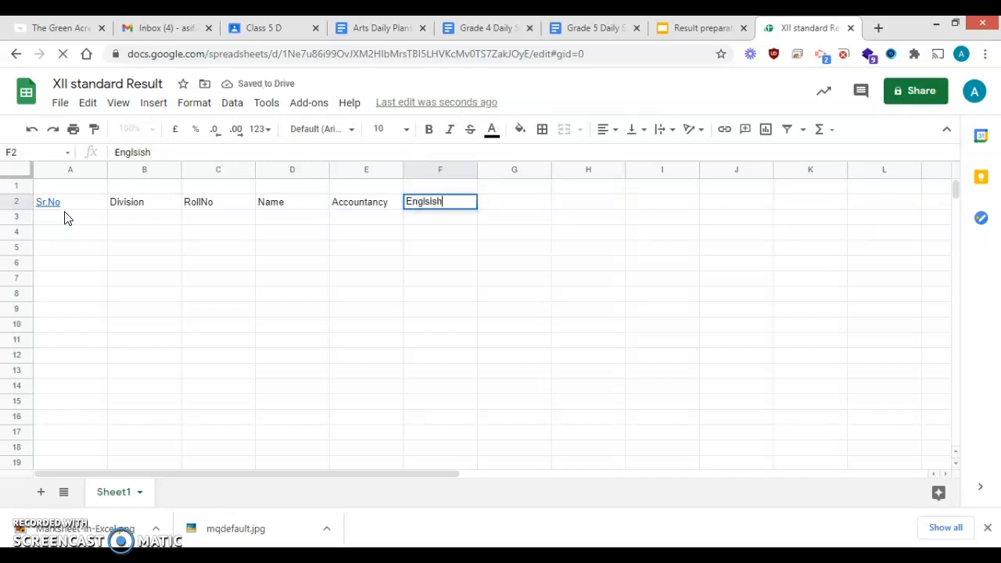
key(Tab)
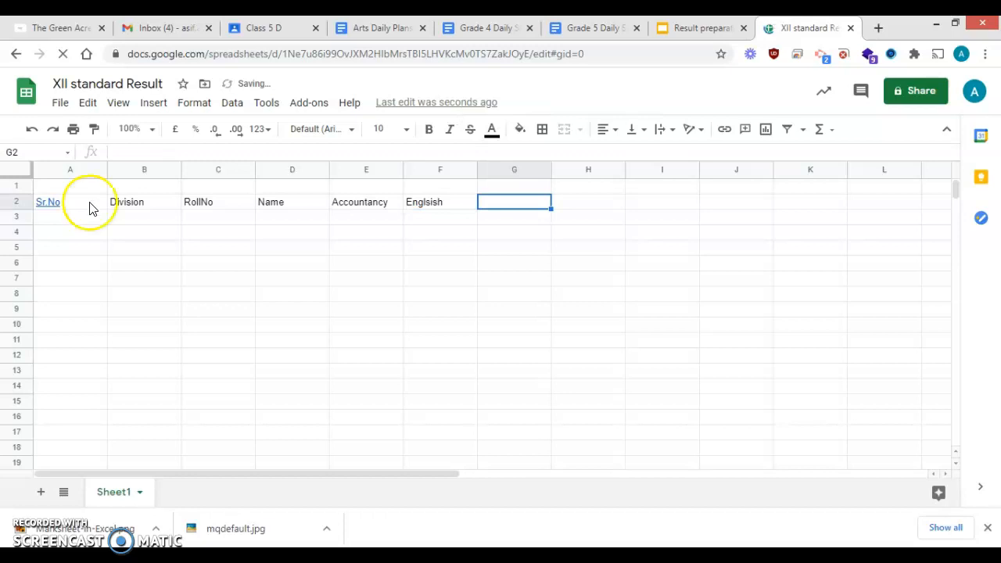
click(431, 200)
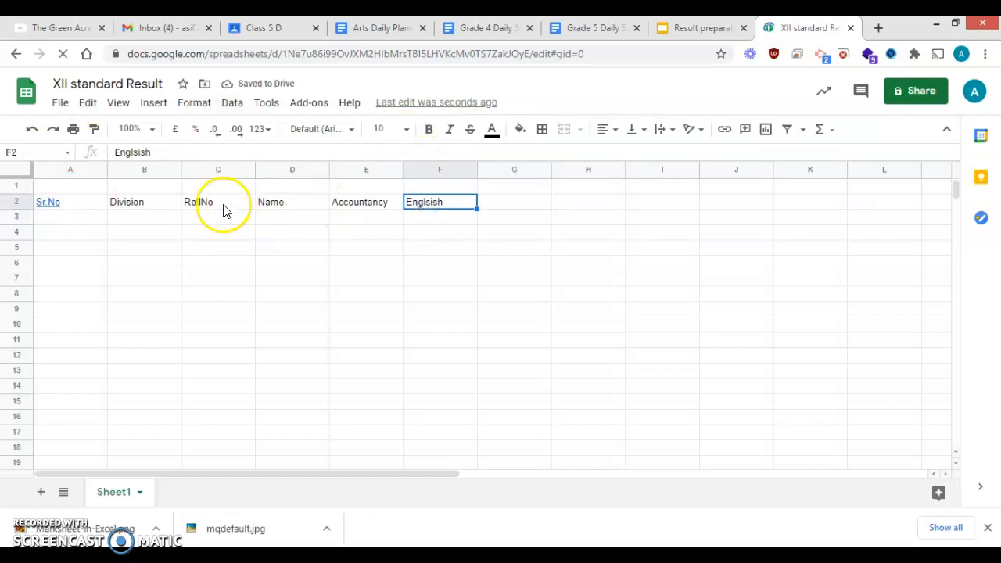
click(183, 152)
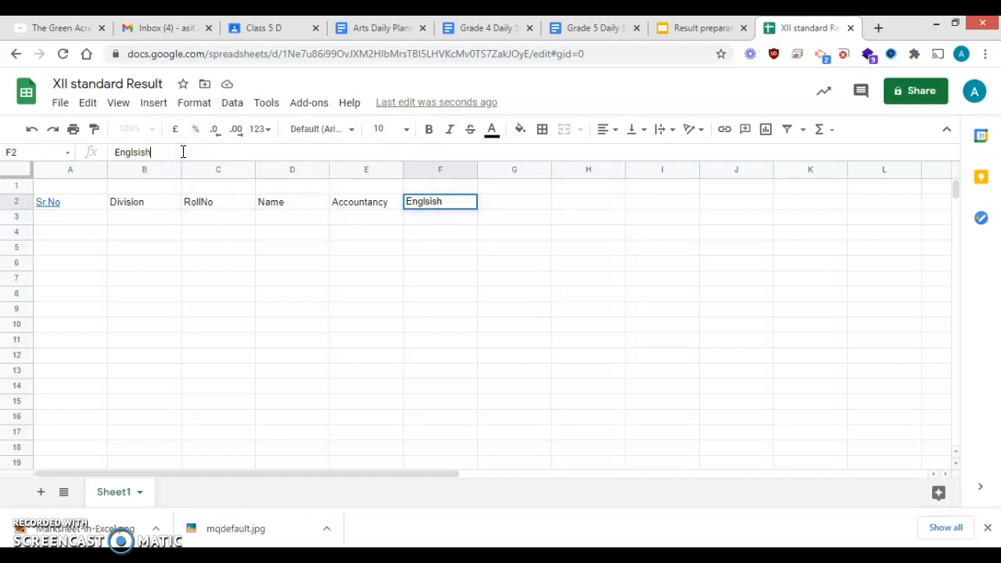
key(BackSpace)
key(BackSpace)
key(BackSpace)
key(BackSpace)
text(ish)
key(Return)
key(Up)
key(Right)
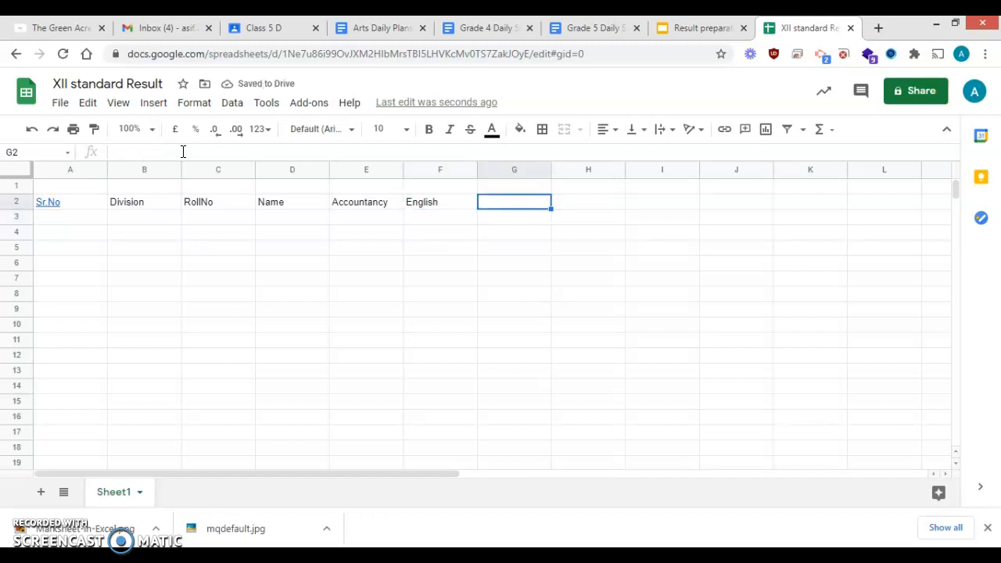
Step: Enter the column headings Maths in G2 and Economics in H2
text(Maths)
key(Tab)
text(Ecod)
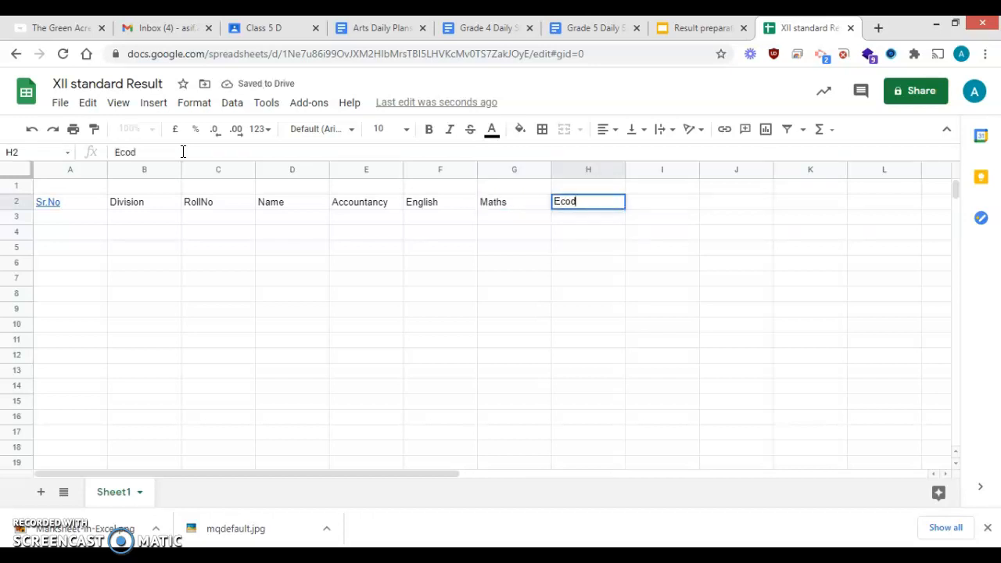
key(BackSpace)
text(nomics)
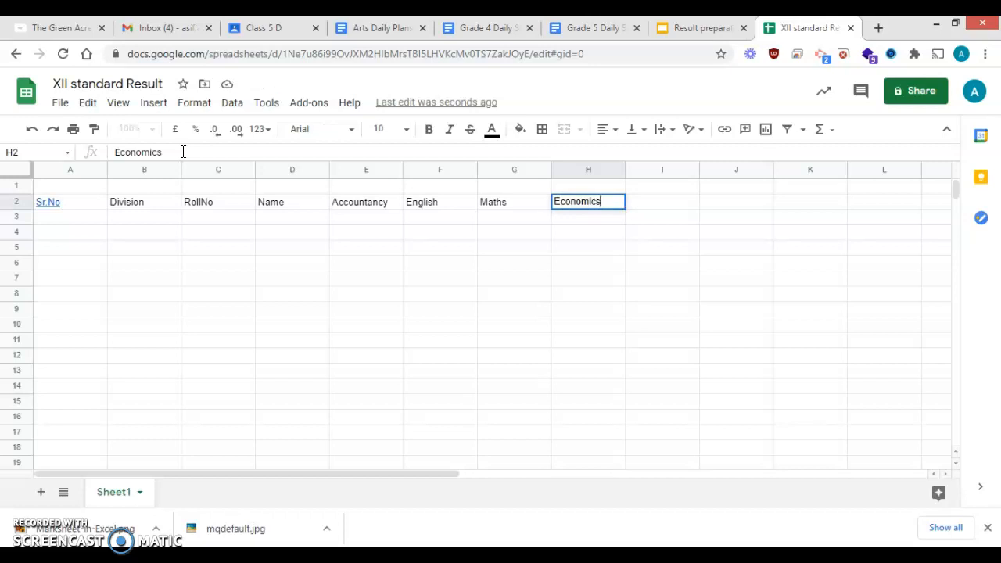
key(Tab)
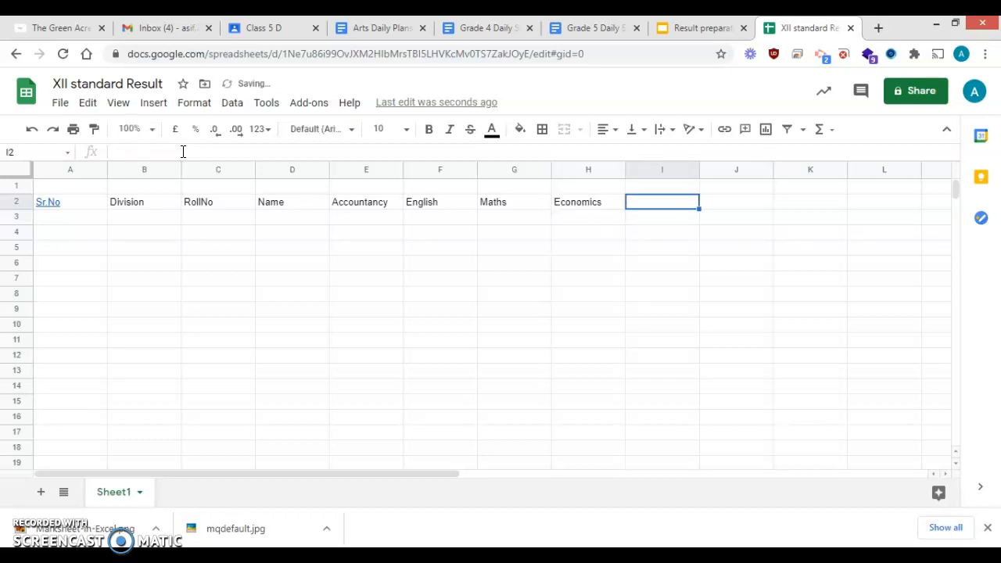
Step: Enter the column heading Business Studies in I2
text(Business)
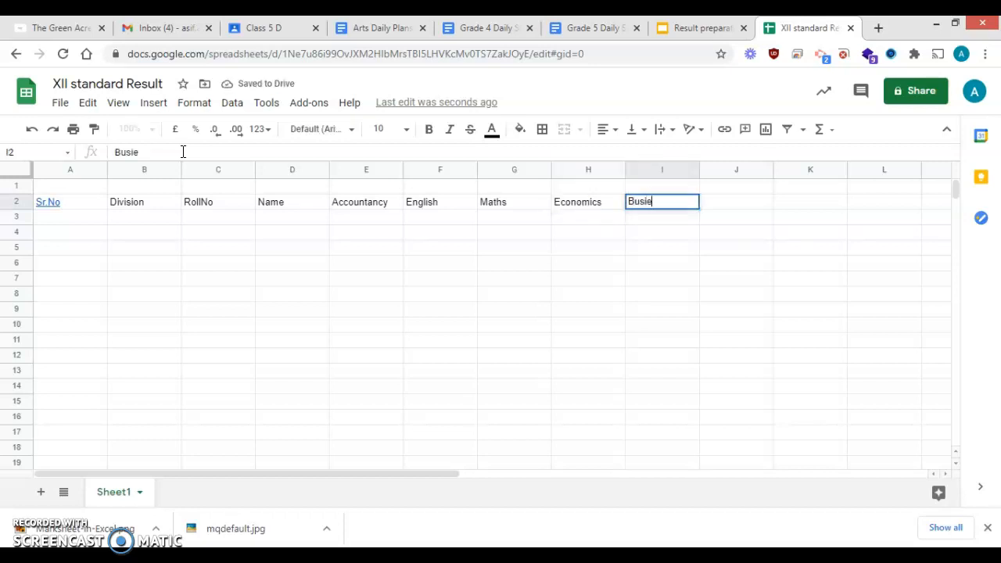
text( Stue)
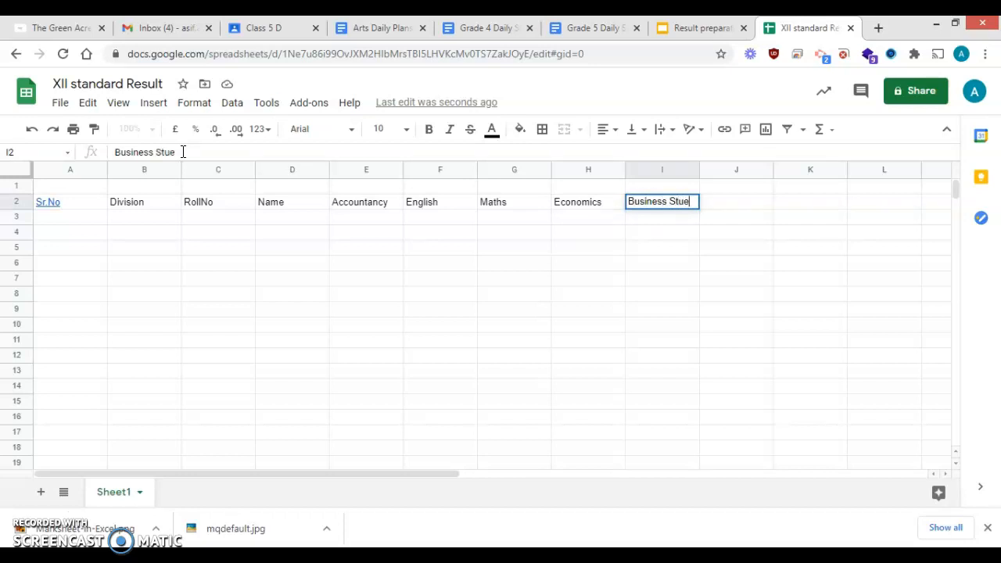
key(BackSpace)
text(dies)
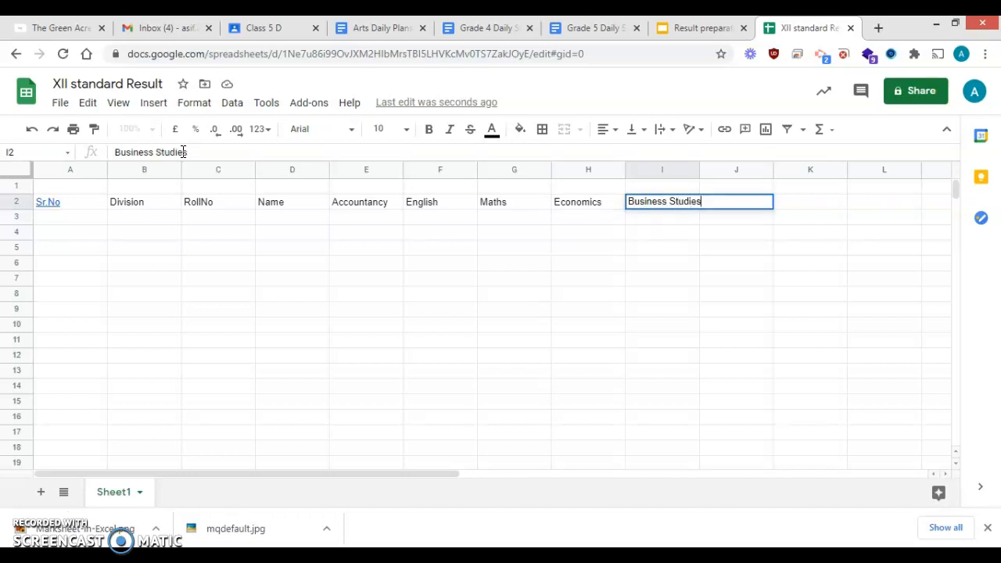
key(Tab)
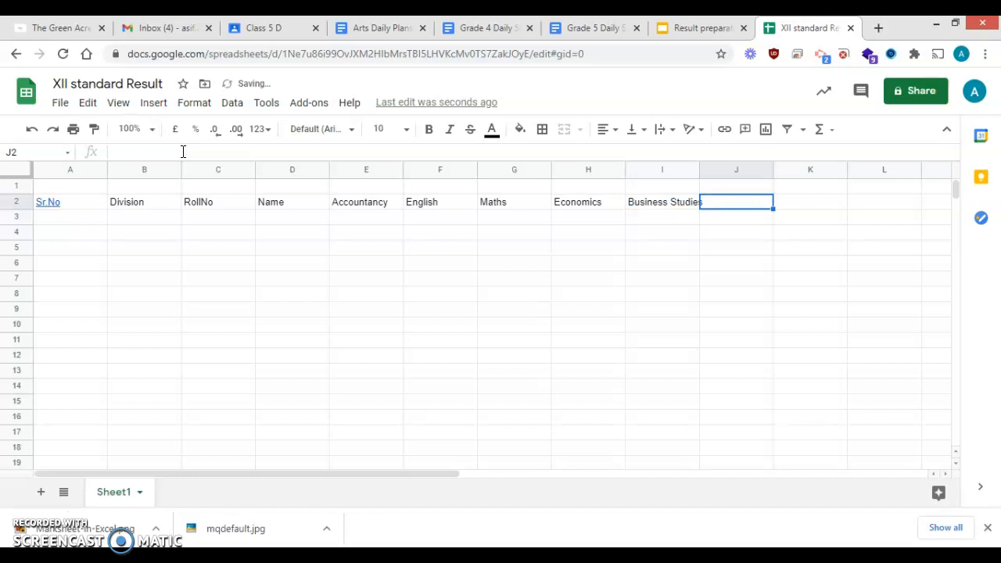
Step: Enter the column headings Total in J2 and Average in K2
text(Total)
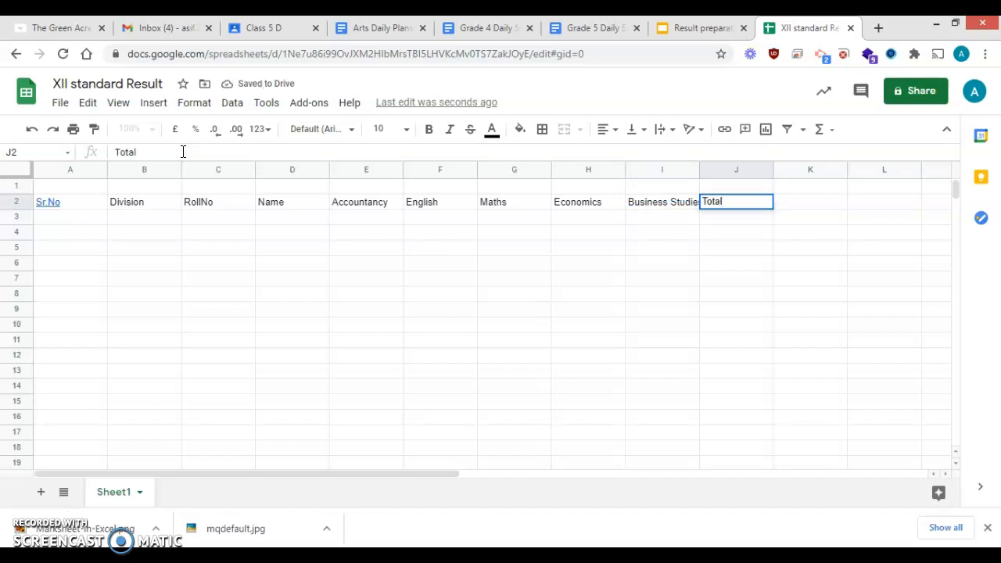
key(Tab)
text(Average)
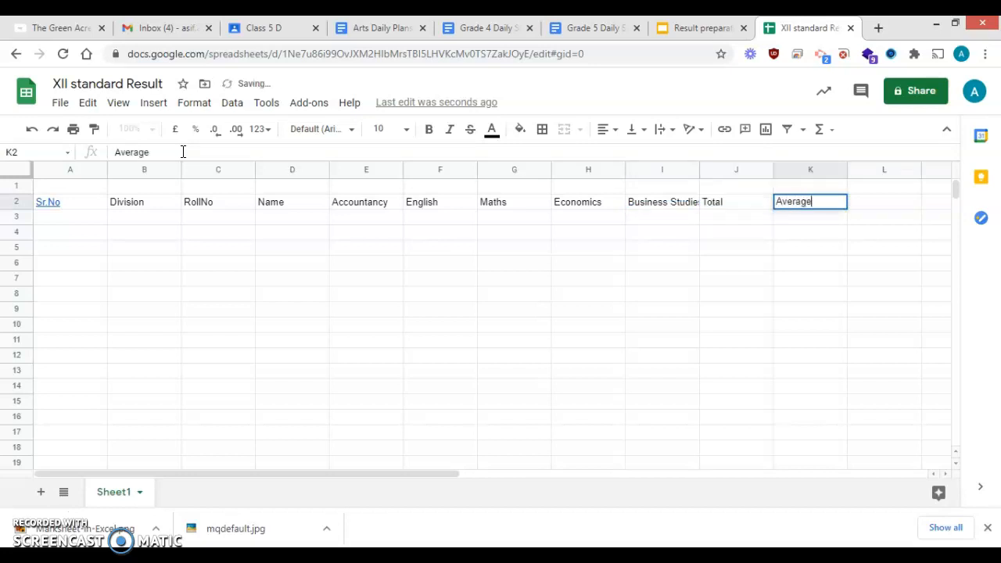
Step: Enter the column heading Grade in L2
key(Tab)
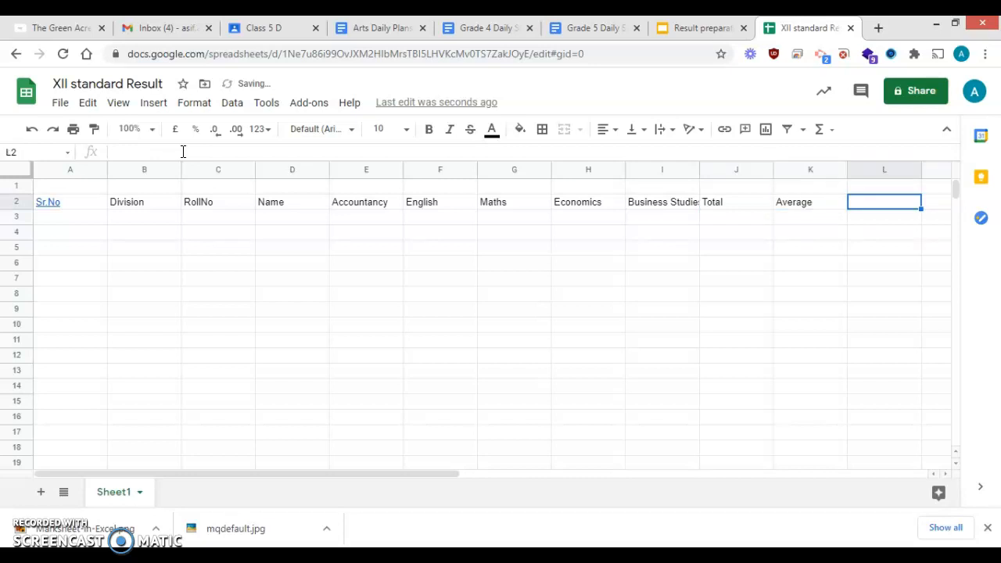
text(Grade)
key(Return)
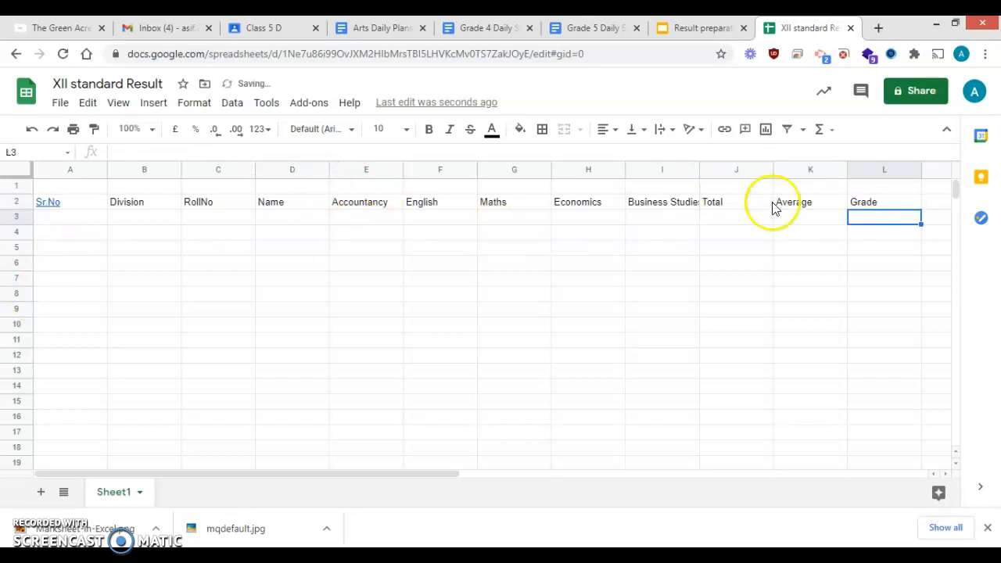
Step: Wrap the text of the Business Studies heading in I2
click(654, 205)
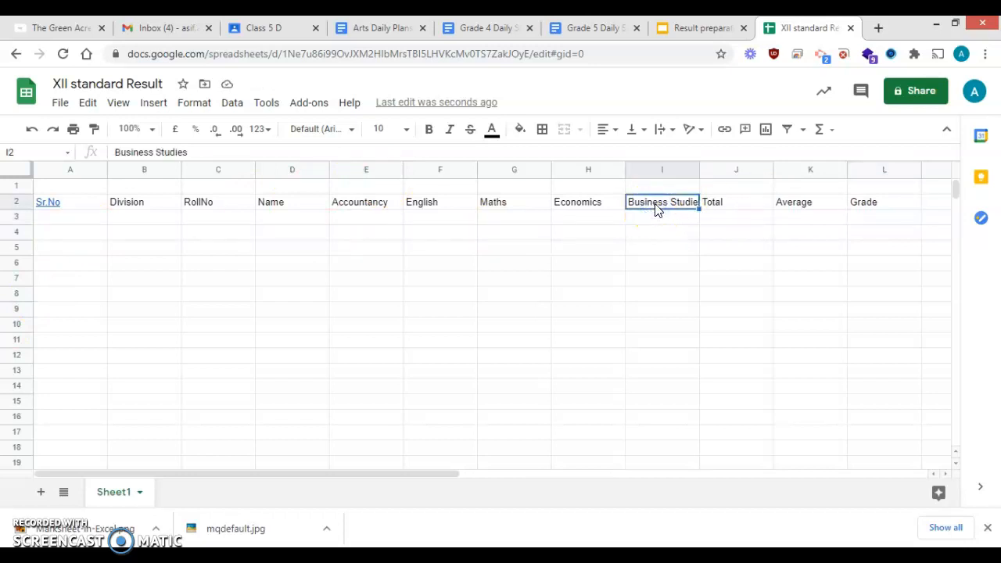
click(665, 282)
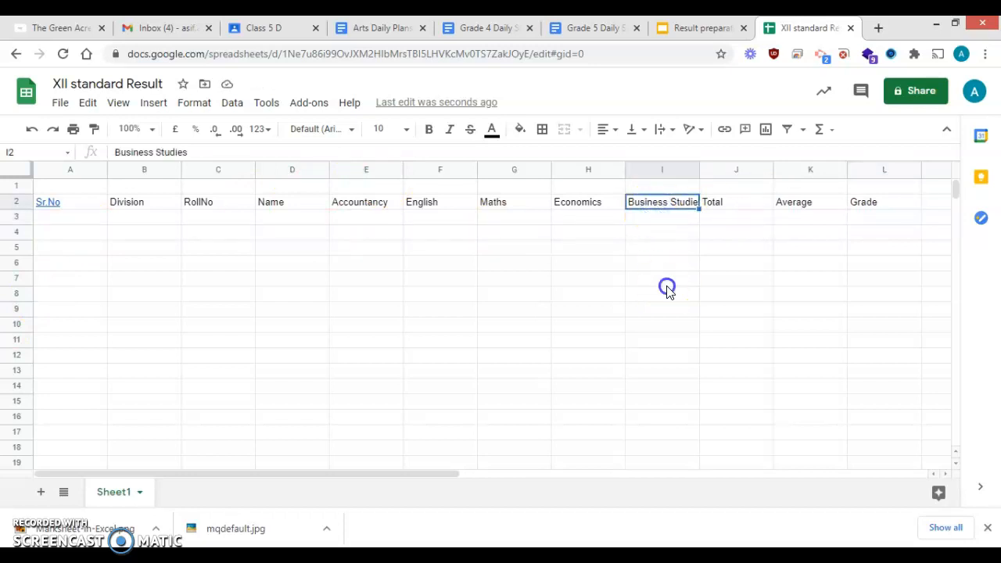
click(664, 205)
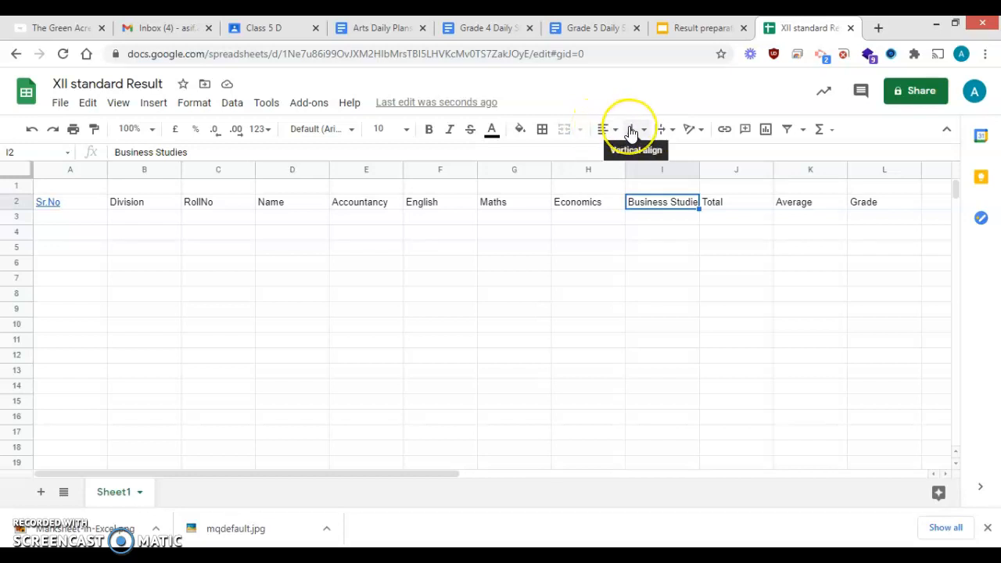
click(675, 133)
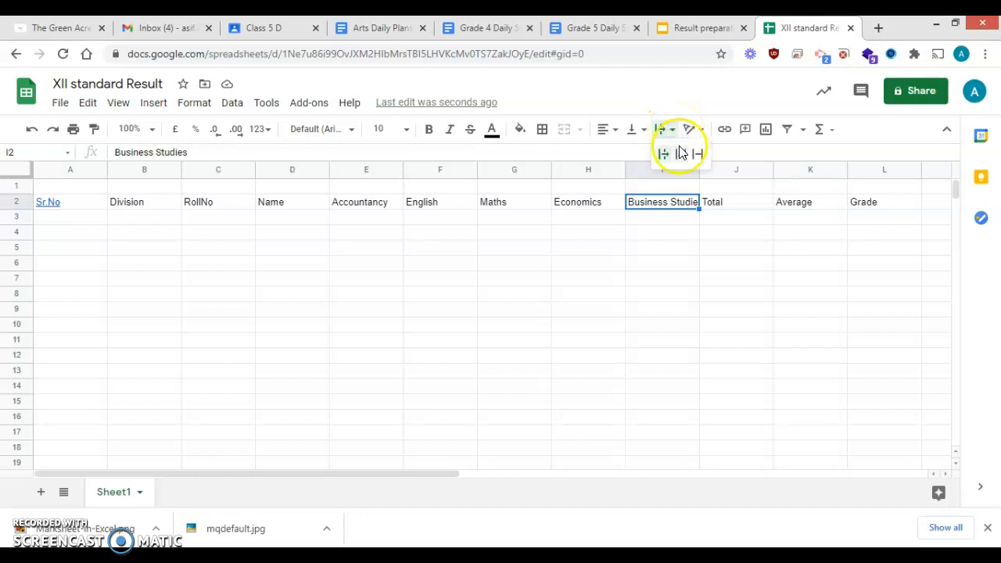
click(680, 155)
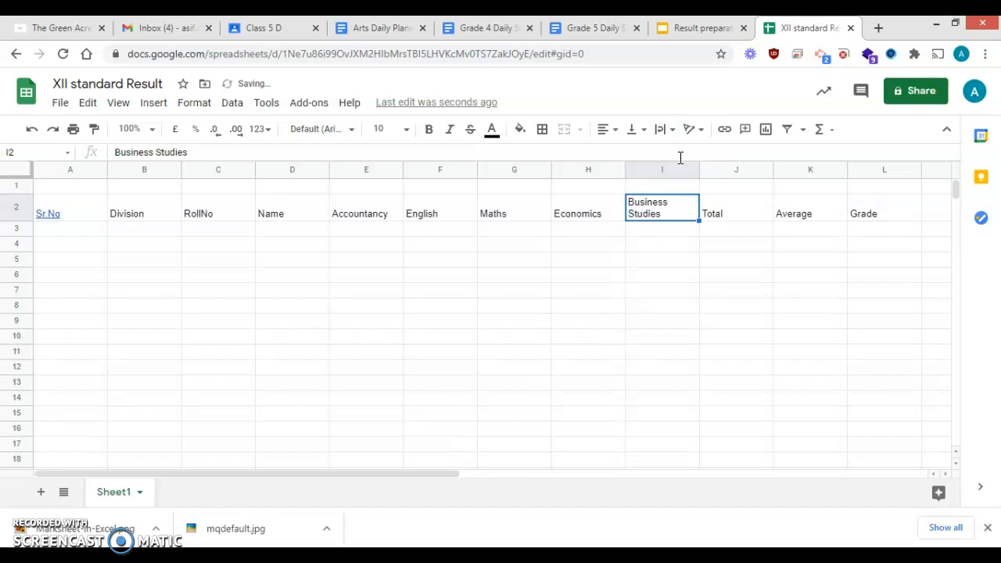
Step: Centre the column headings in A2:L2 horizontally and make them bold
drag(93, 212, 884, 217)
click(608, 133)
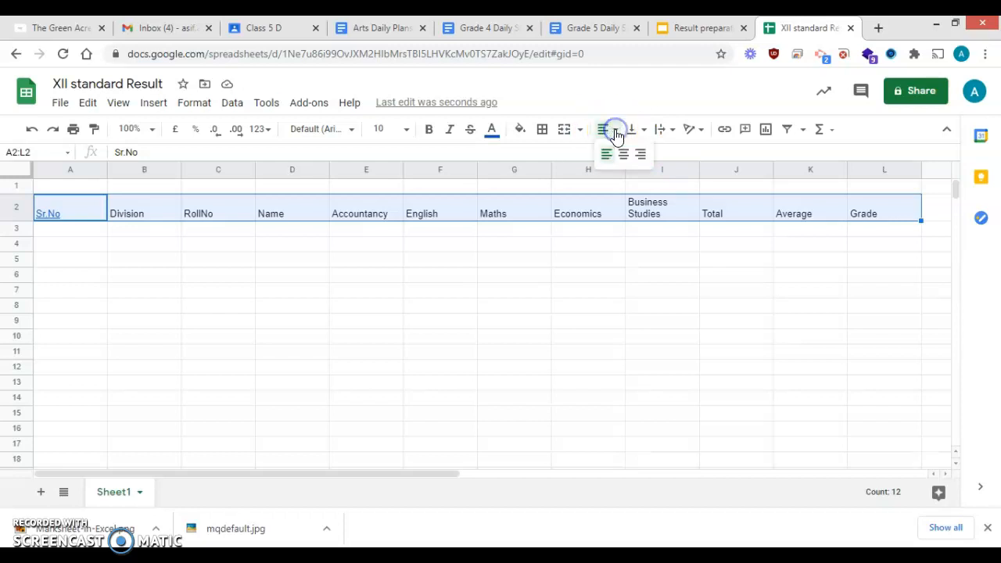
click(623, 157)
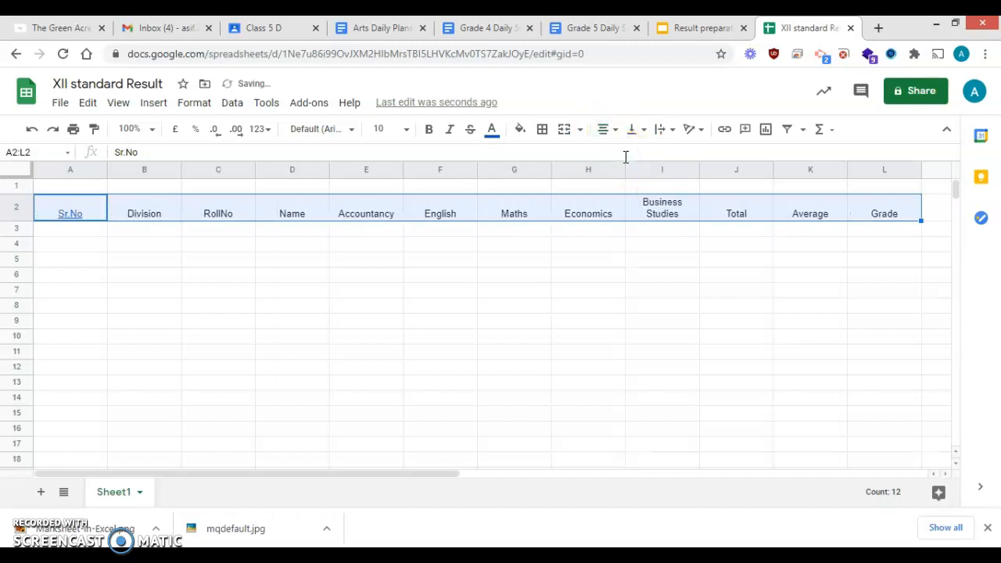
key(ctrl+b)
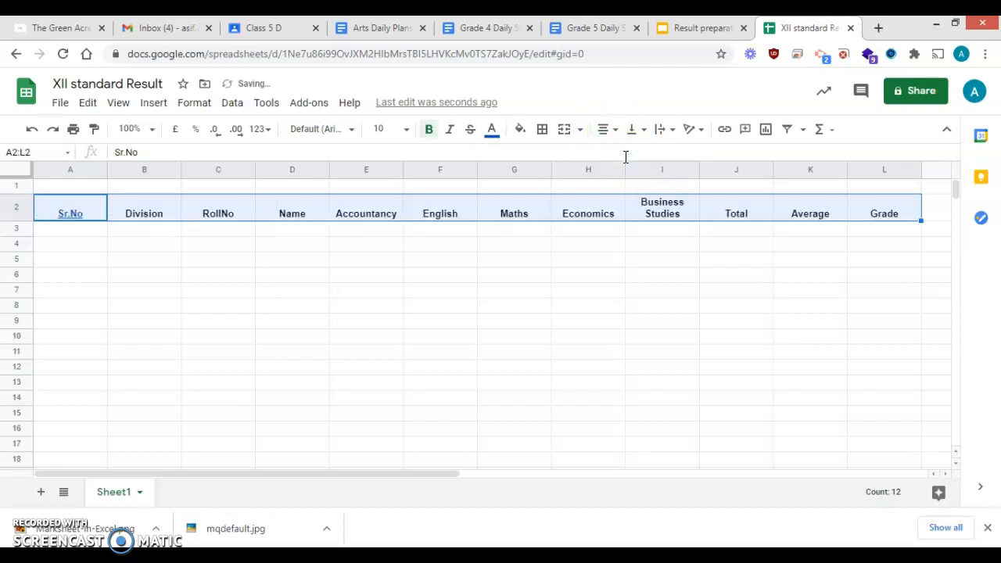
Step: Merge cells A1:L1 above the column headings into one cell
click(98, 187)
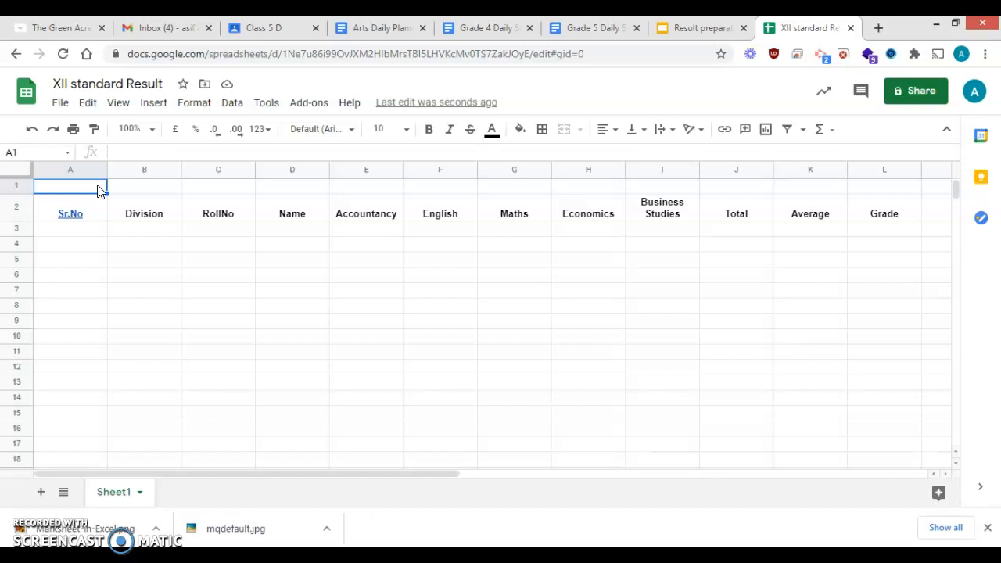
drag(97, 191, 884, 185)
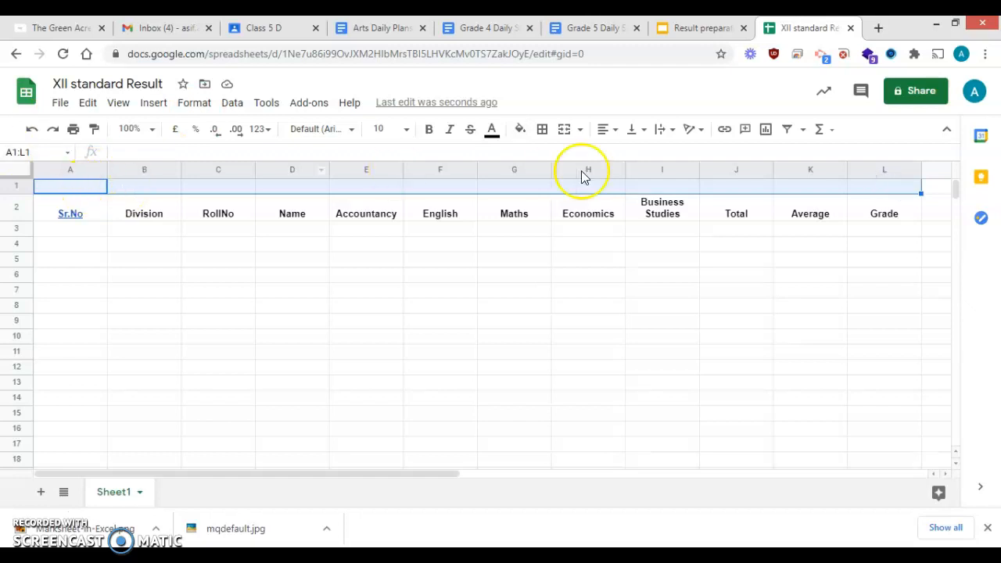
click(565, 133)
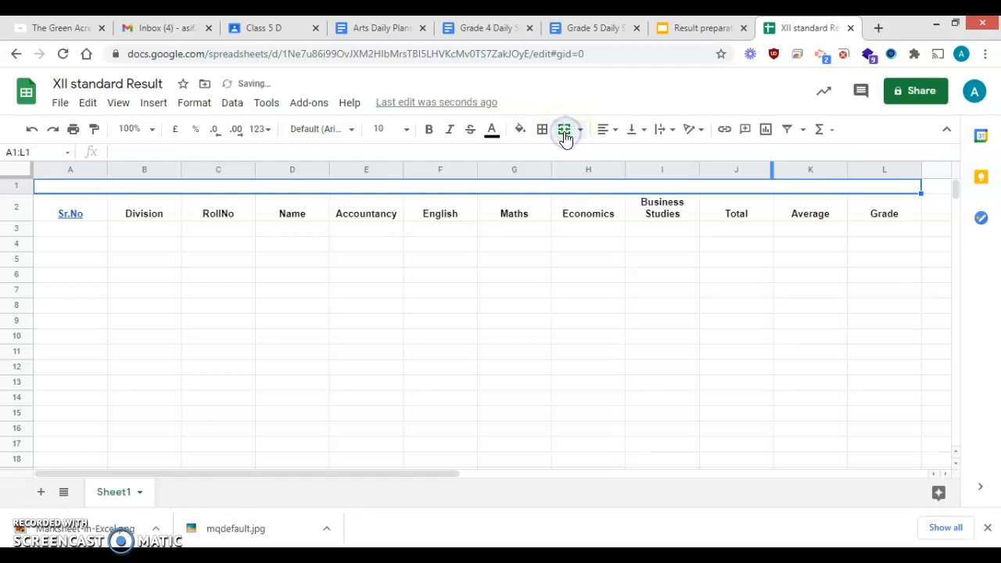
Step: Enter the title XII Standard Result in the merged cell A1:L1
double_click(549, 186)
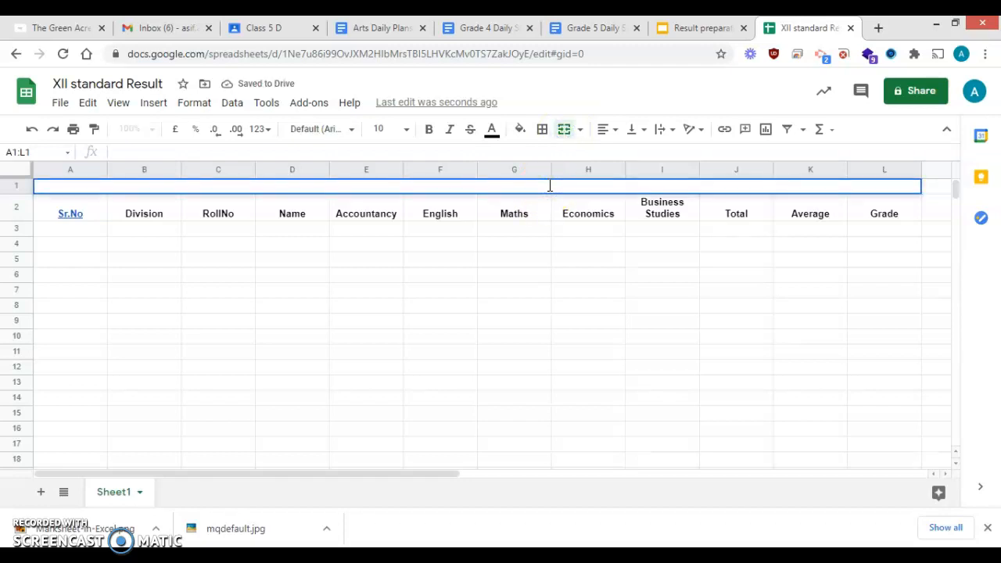
text(XII STand)
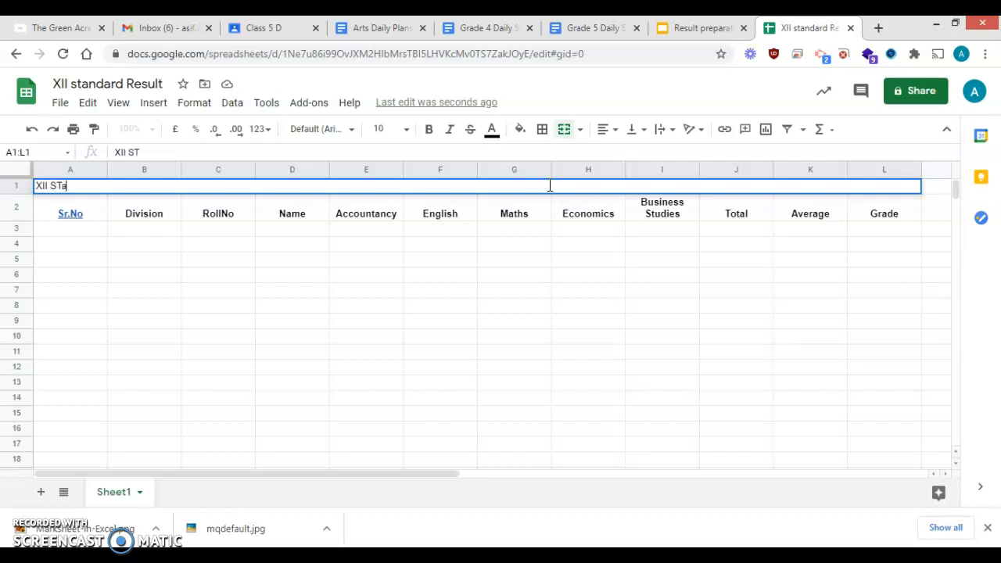
key(BackSpace)
key(BackSpace)
key(BackSpace)
text(tand)
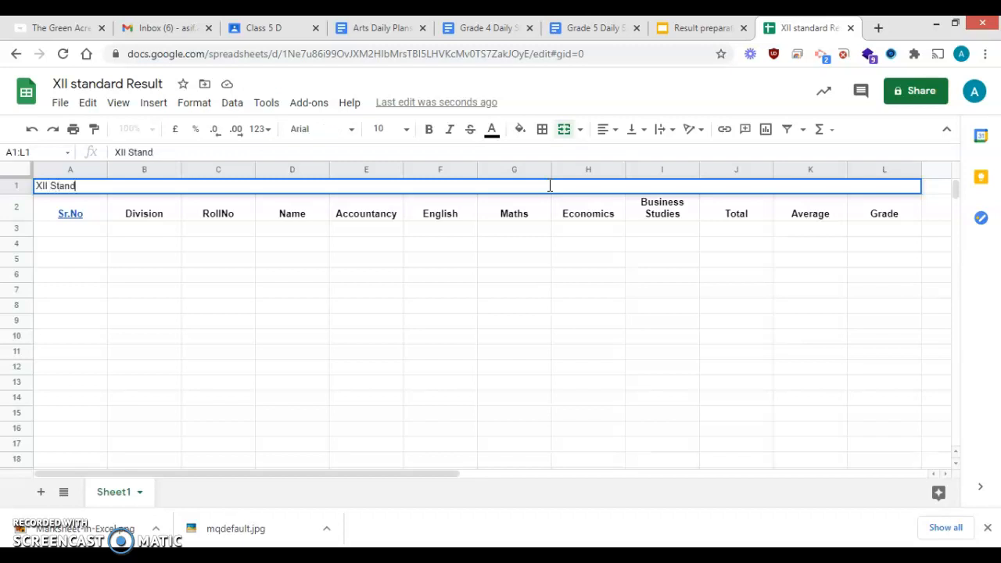
text(ard Result)
key(Return)
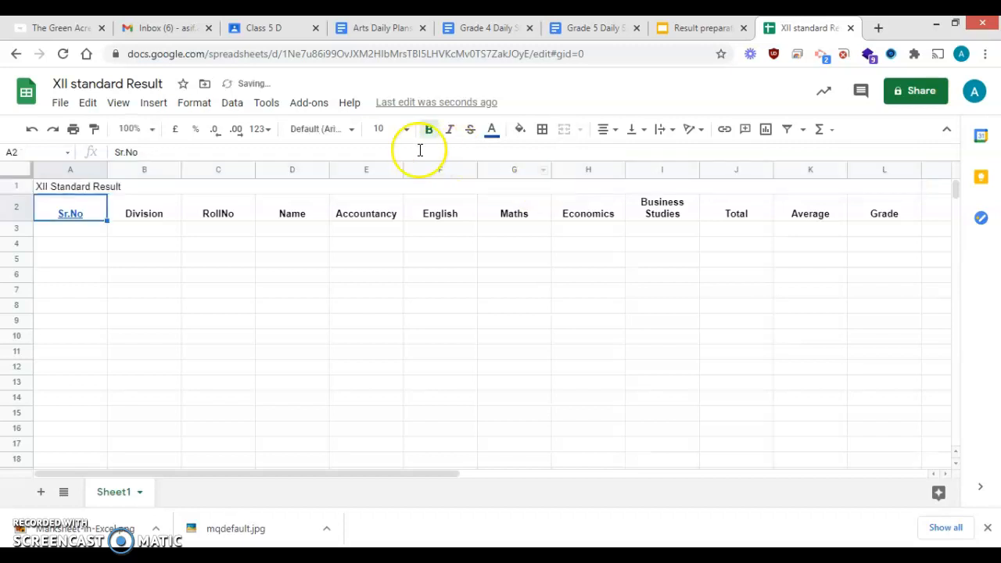
Step: Make the title in the merged first row bold and centre it horizontally
click(69, 191)
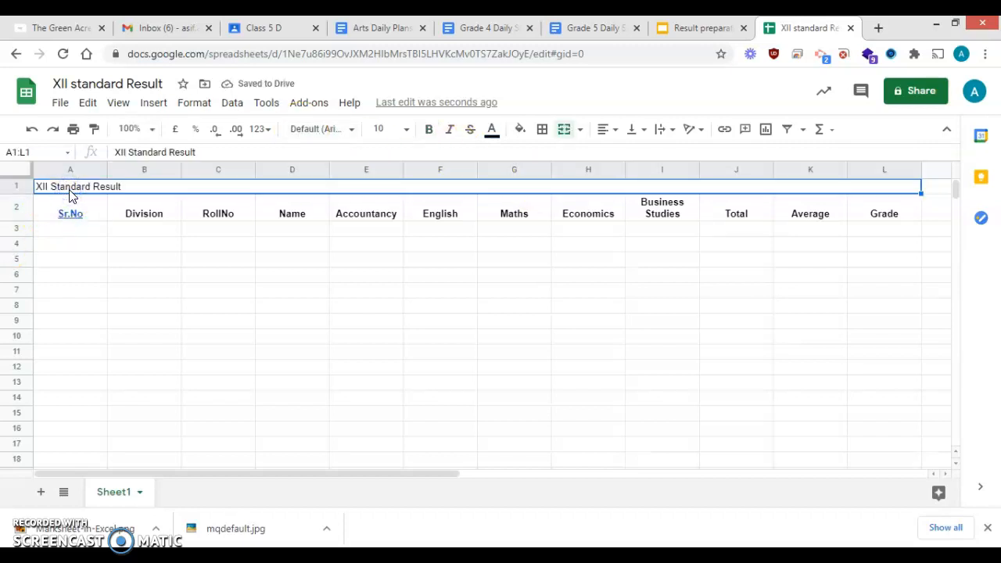
key(ctrl+b)
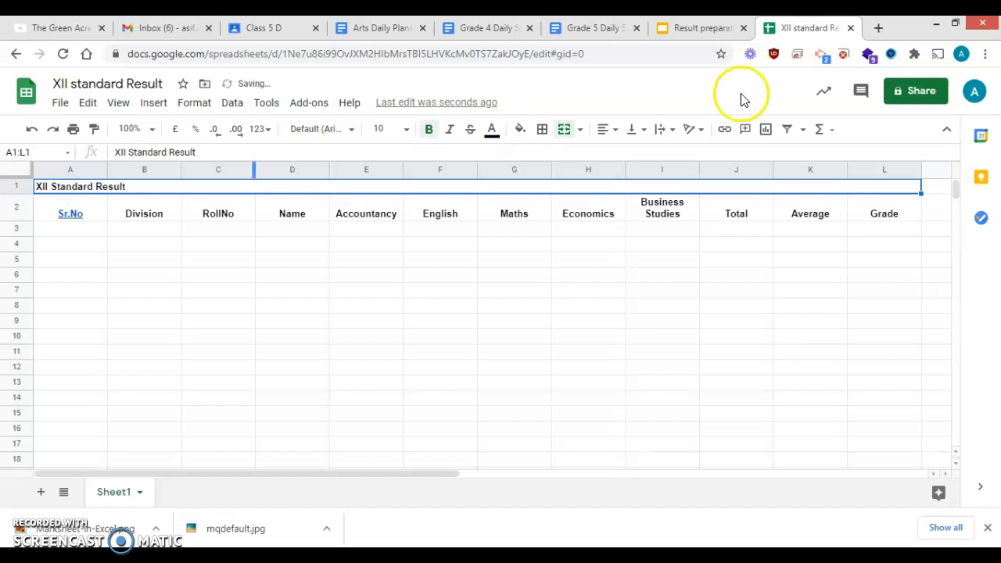
click(616, 132)
click(623, 154)
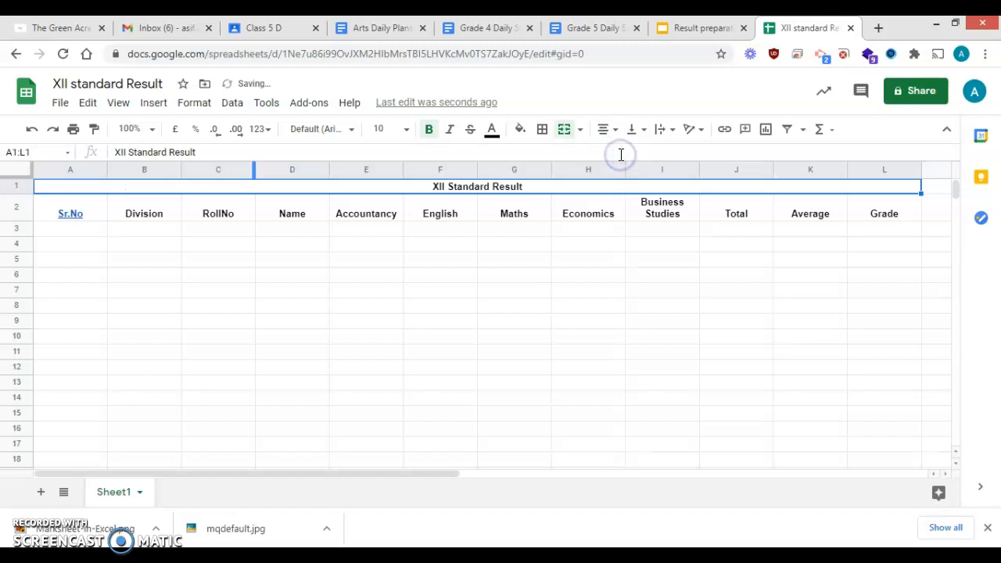
Step: Enter the serial numbers 1 to 10 in the Sr.No column, cells A3 to A12
click(89, 230)
text(1)
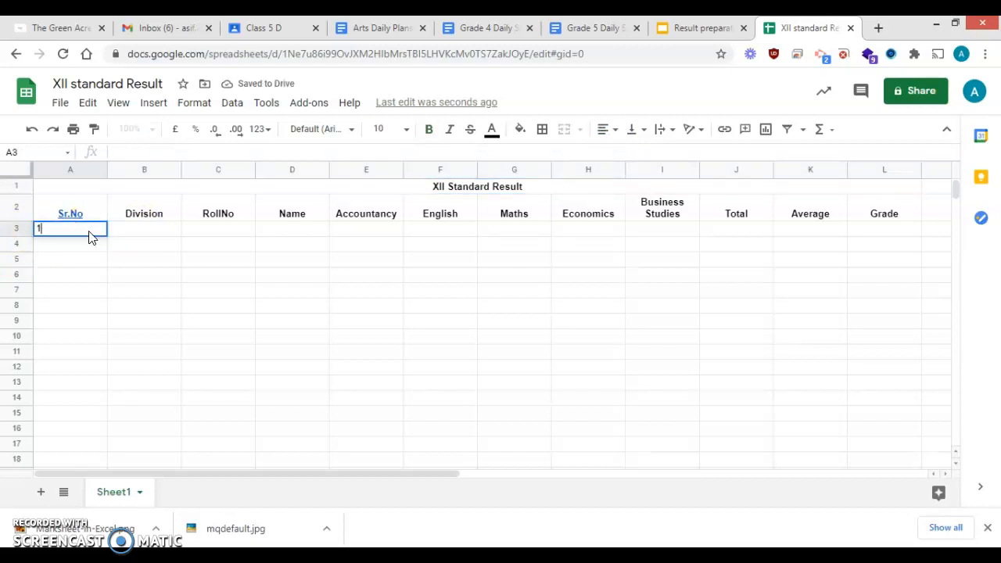
key(Return)
text(2)
key(Return)
text(3)
key(Return)
text(4)
key(Return)
text(5)
key(Return)
text(6)
key(Return)
text(7)
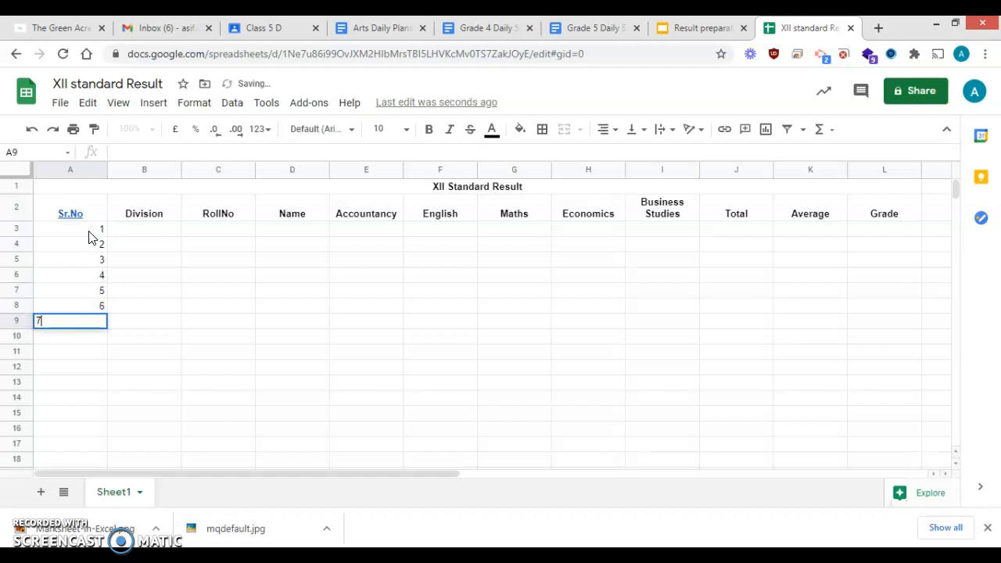
key(Return)
text(8)
key(Return)
text(9)
key(Return)
text(10)
key(Return)
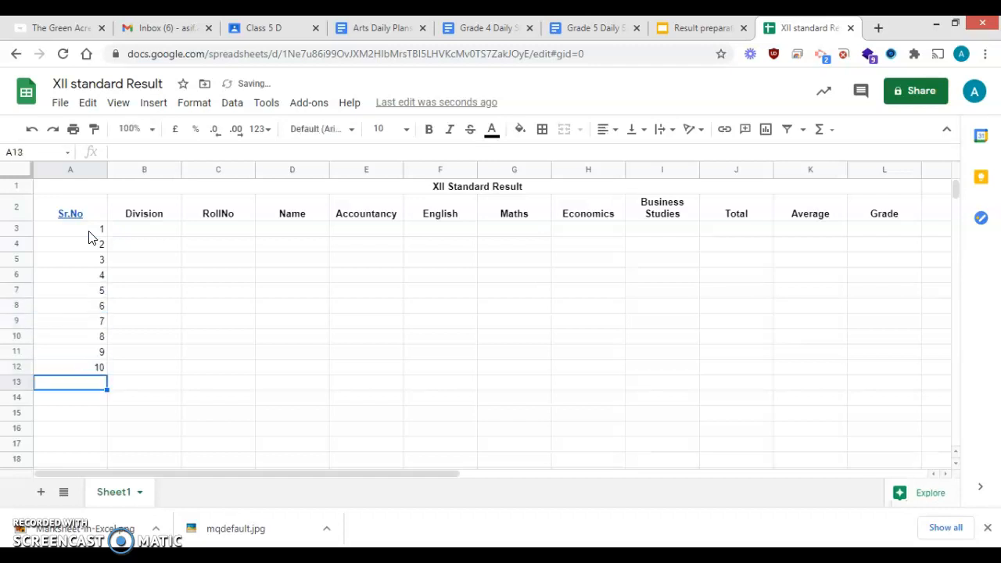
Step: Enter division A in B3 and fill it down the Division column to B12
click(154, 232)
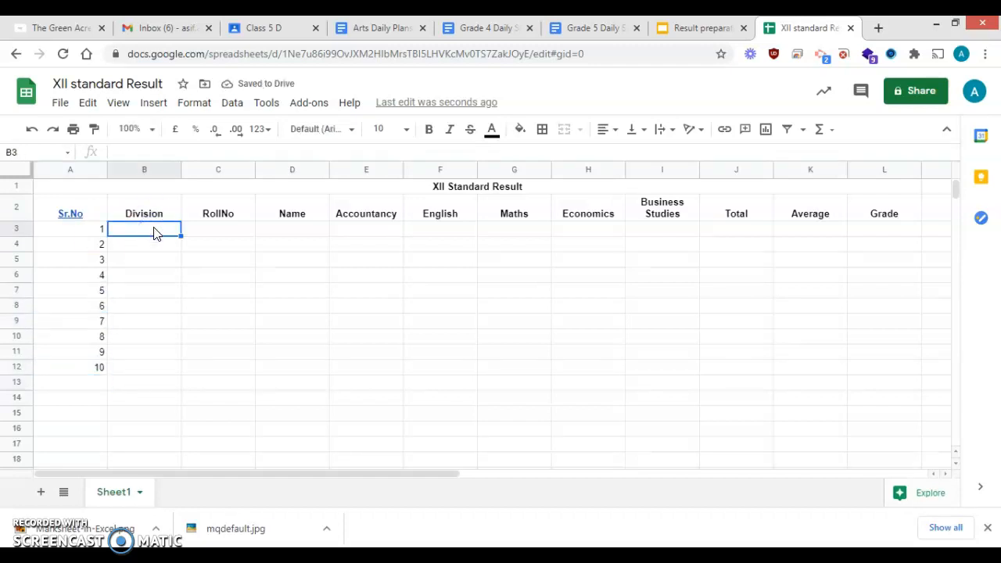
text(A)
key(Return)
click(154, 233)
drag(180, 236, 165, 370)
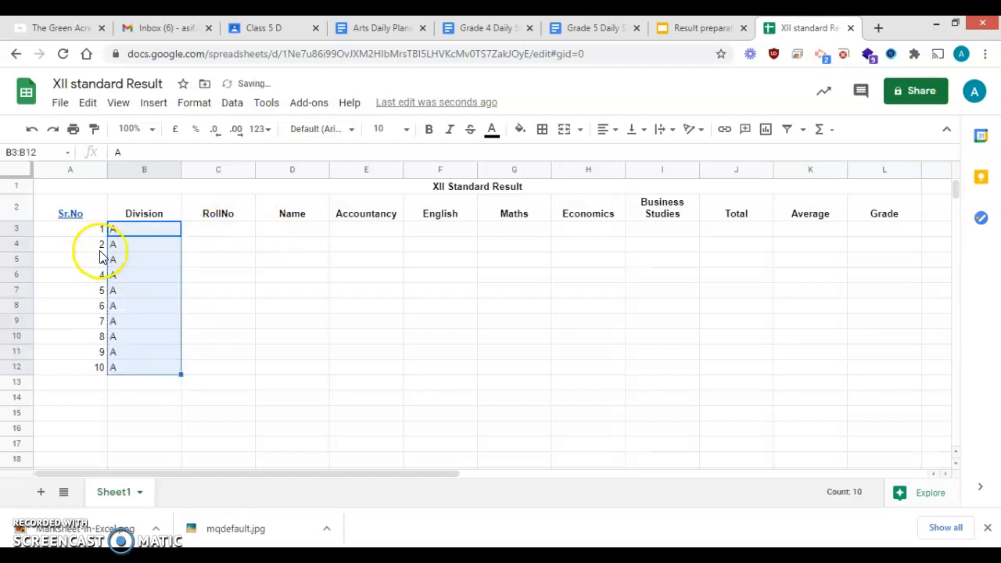
Step: Copy the serial numbers in A3:A12 into the RollNo column, starting at C3
drag(93, 233, 94, 369)
key(ctrl+c)
click(228, 230)
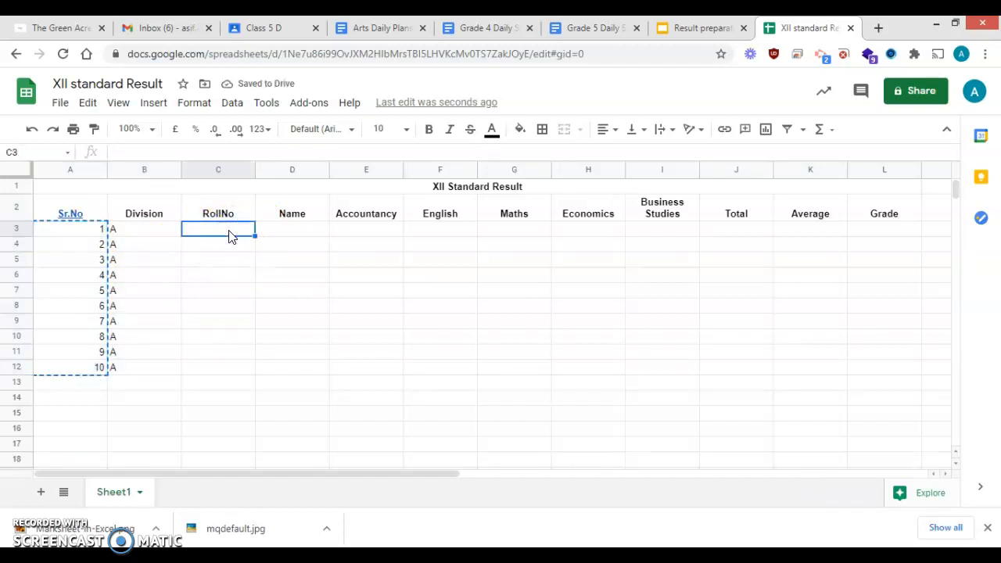
key(ctrl+v)
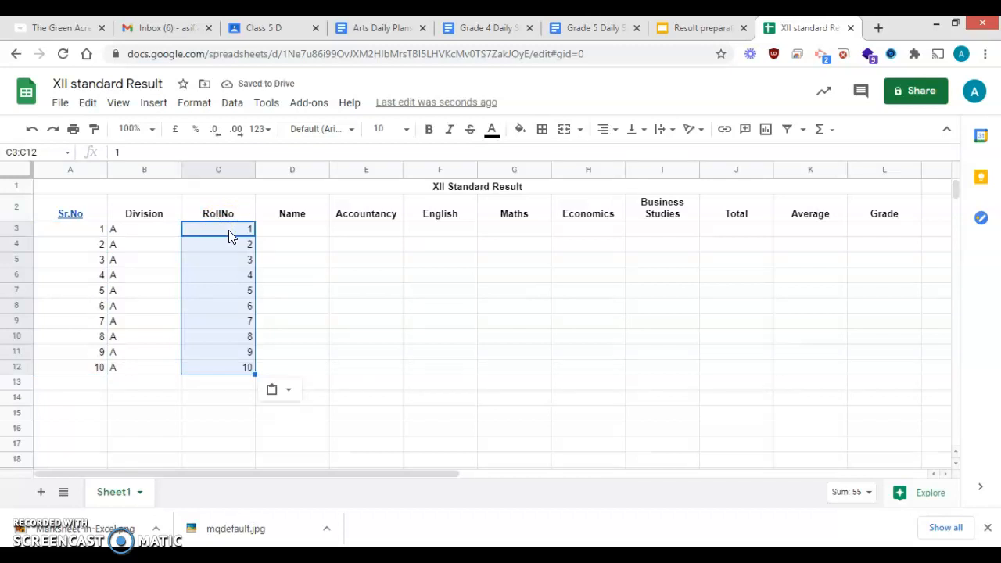
Step: Enter the names of the first five students in the Name column, cells D3 to D7
click(297, 234)
text(Akhilesh)
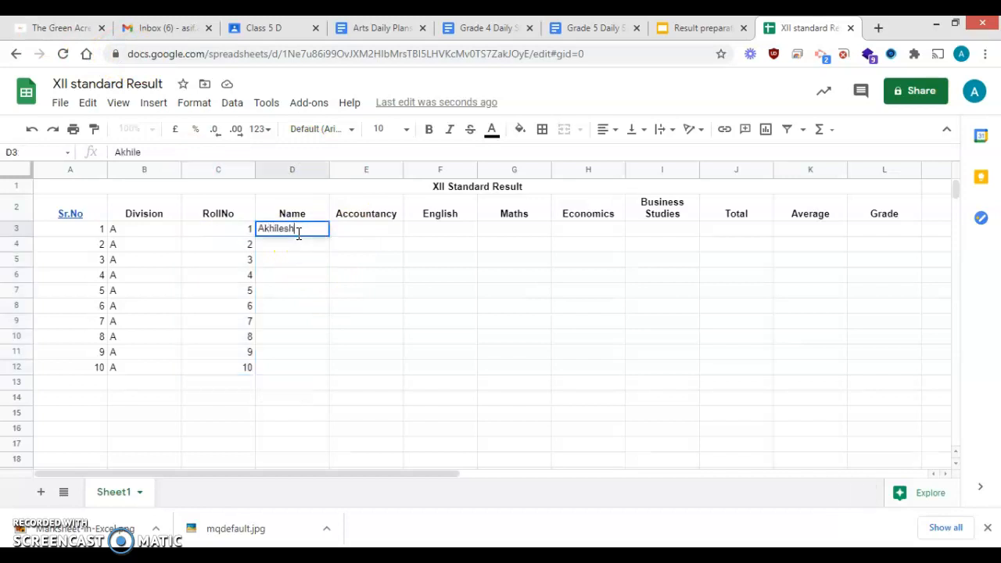
key(Return)
text(Ruchi)
key(Return)
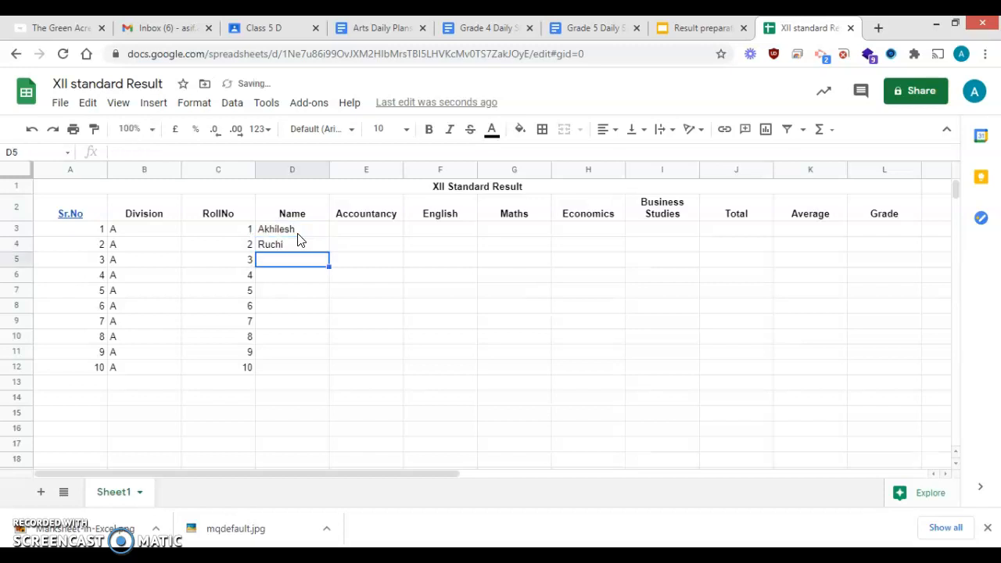
text(Bhawna)
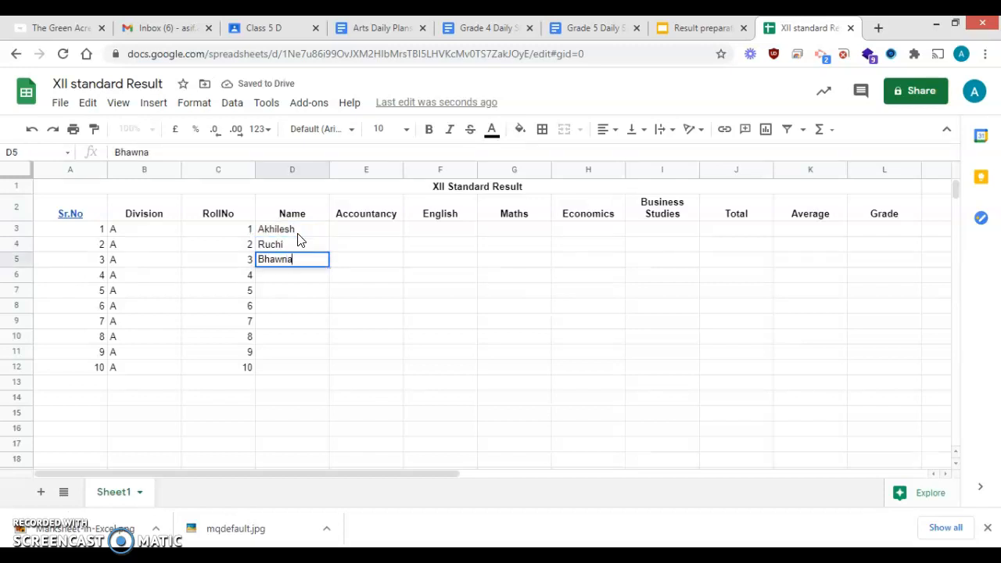
key(Return)
text(Isha)
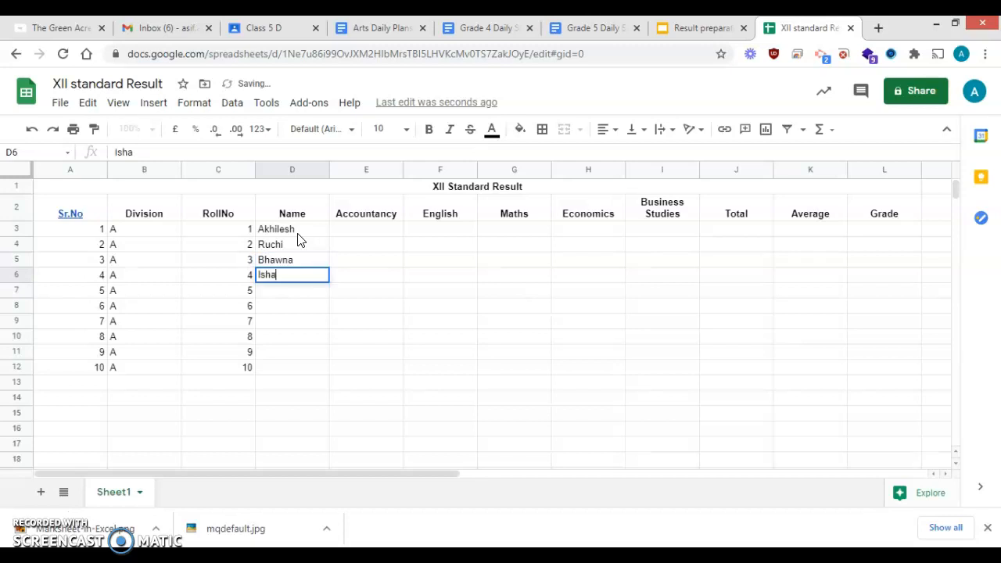
key(Return)
text(Chetan)
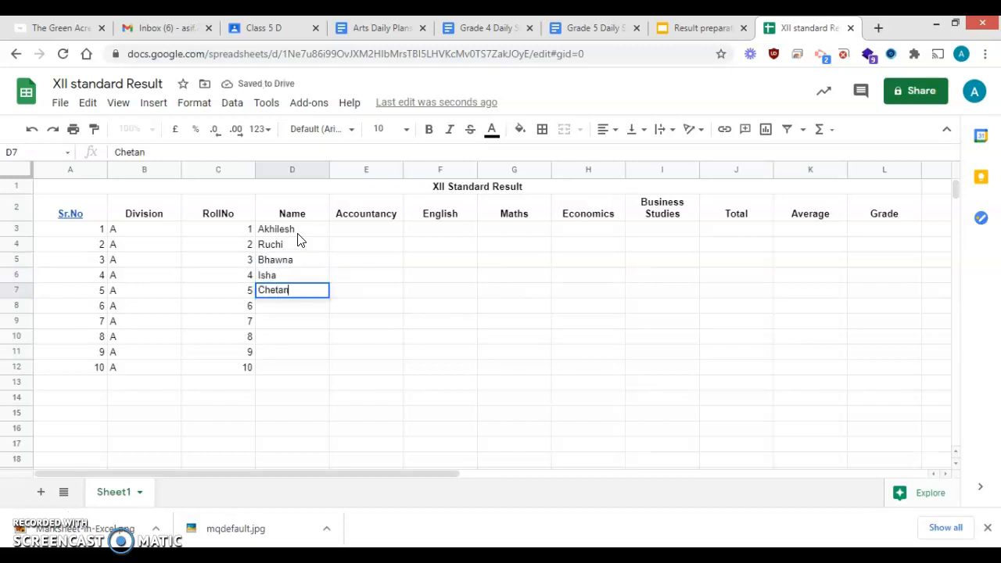
key(Return)
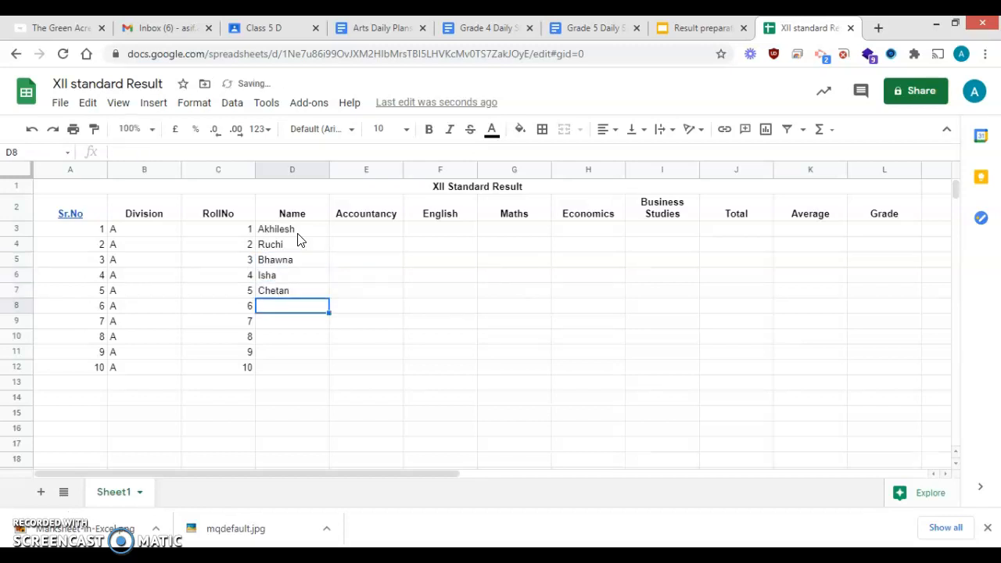
Step: Enter the names of the remaining five students in the Name column, cells D8 to D12
text(Neeti)
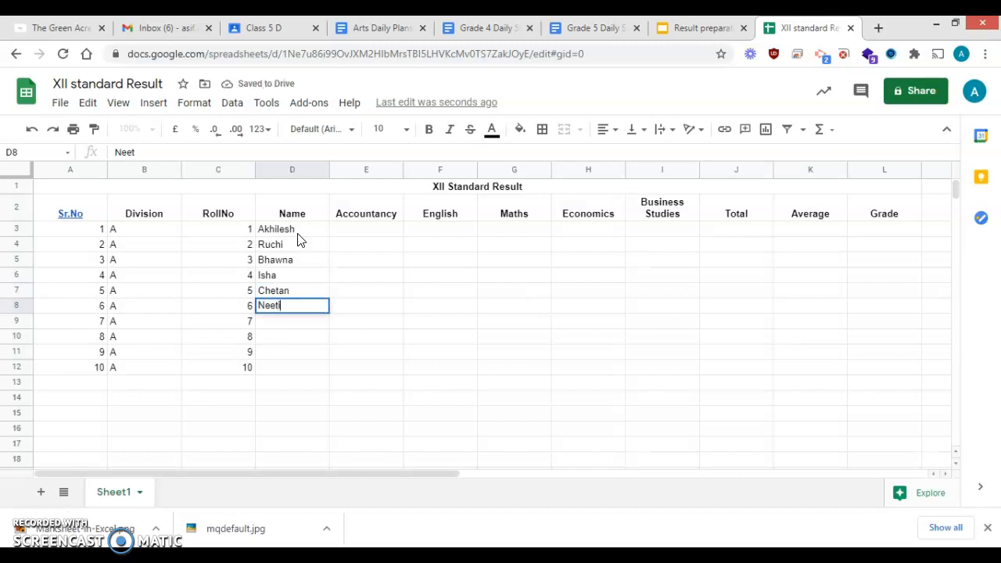
key(Return)
text(Cha)
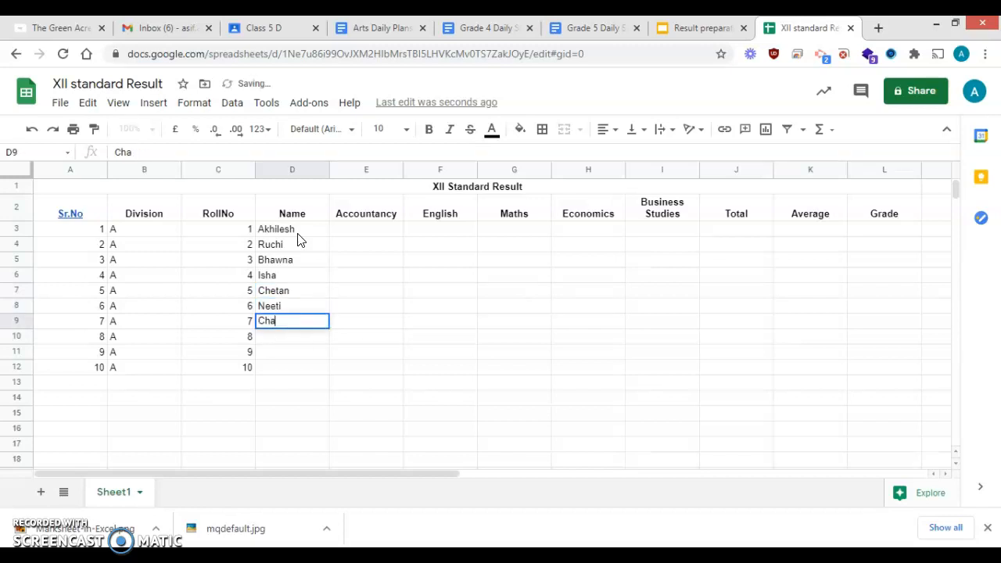
text(nchal)
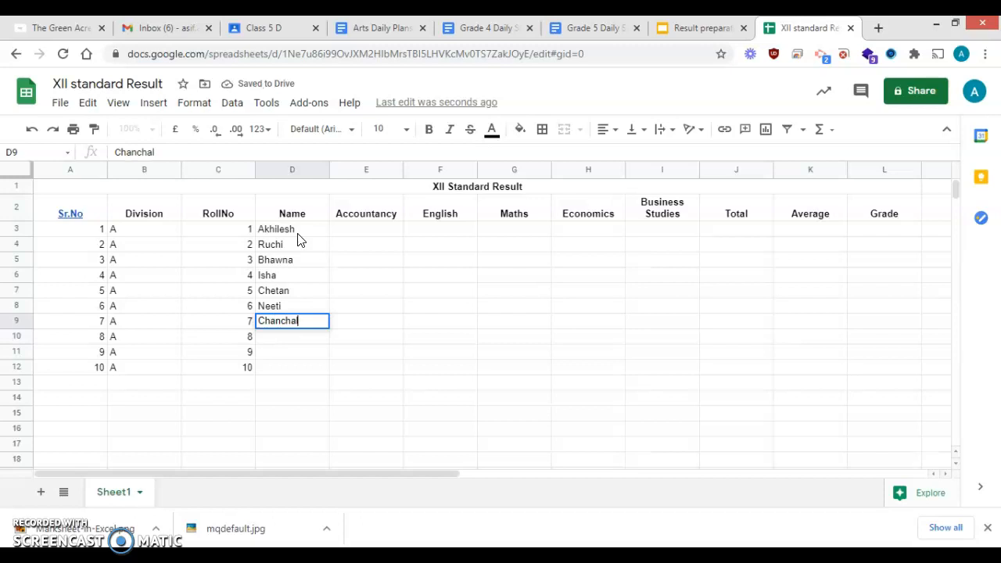
key(Return)
text(Preeti)
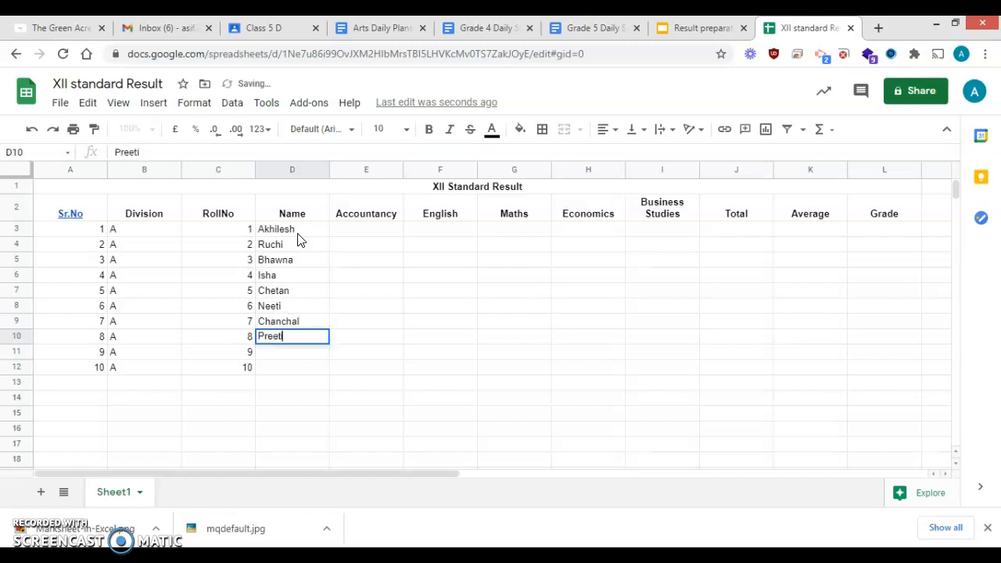
key(Return)
text(Richa)
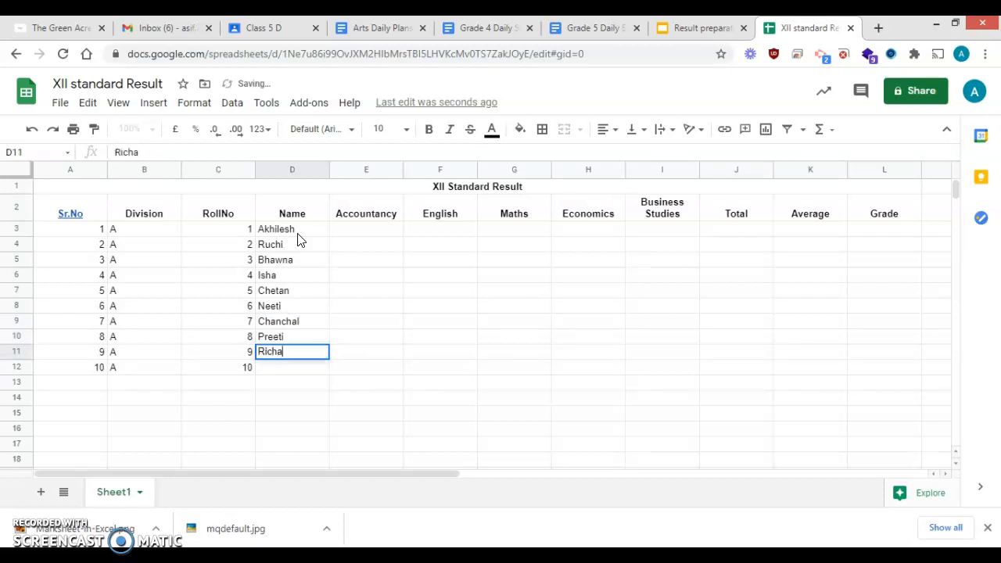
key(Return)
text(Manish)
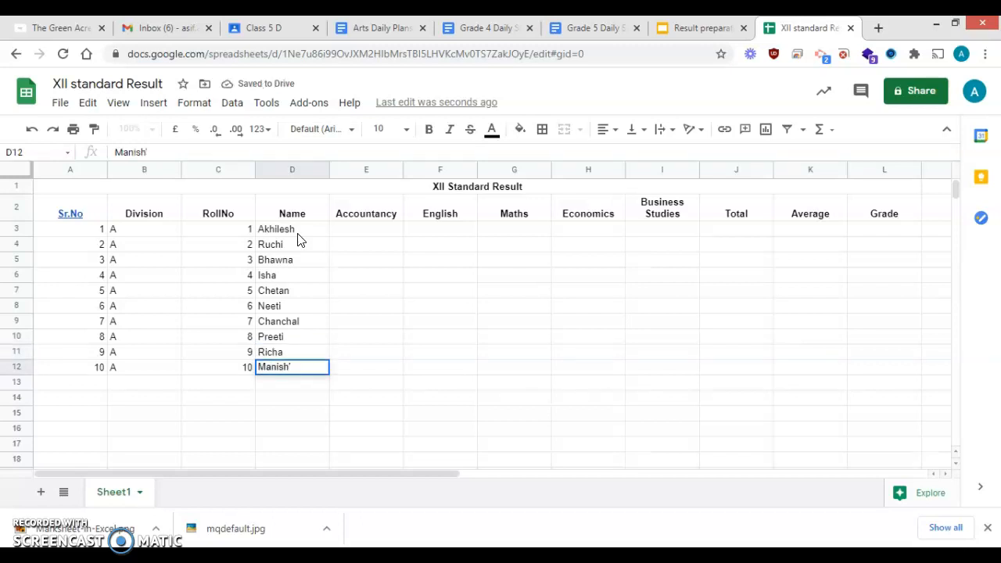
key(Return)
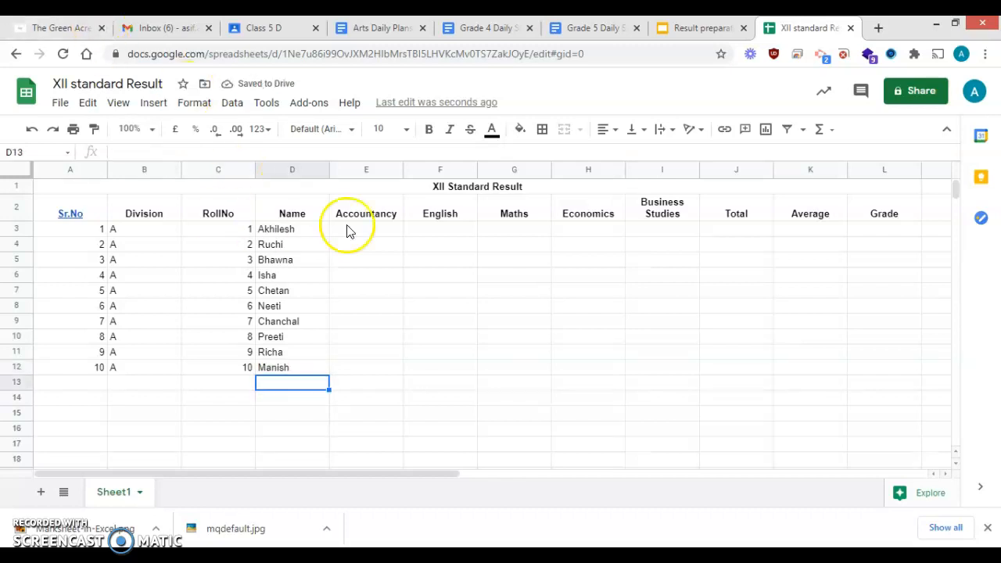
Step: Enter the Accountancy marks 97, 69, 19, 76 and 55 in cells E3 to E7
click(388, 235)
text(97)
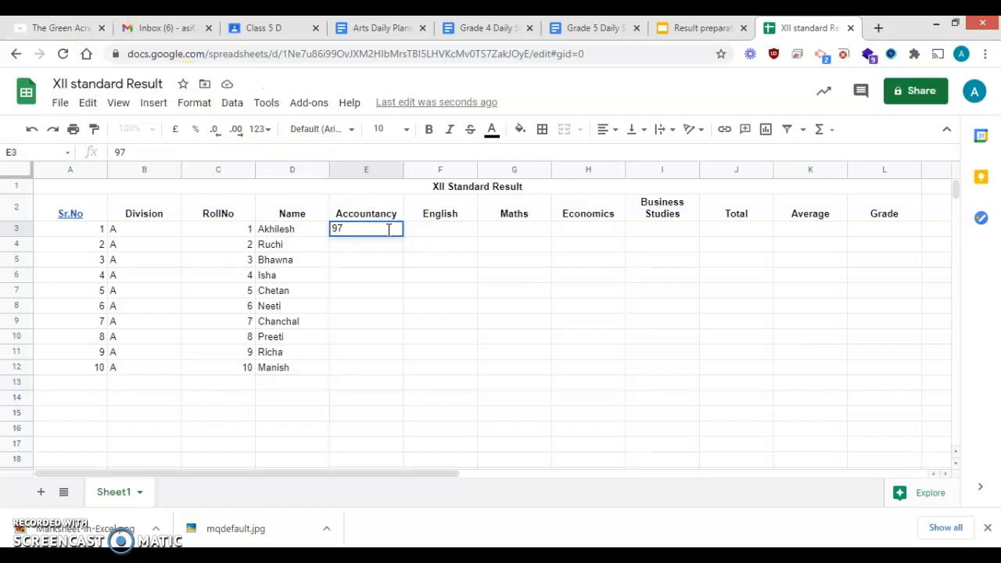
key(Return)
text(89)
key(Return)
text(19)
key(Return)
text(76)
key(Return)
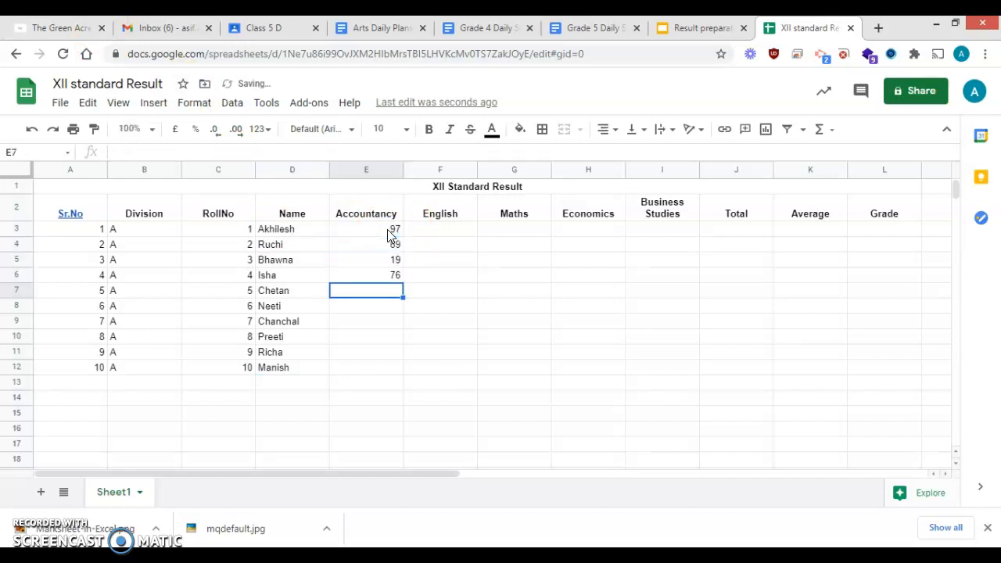
text(55)
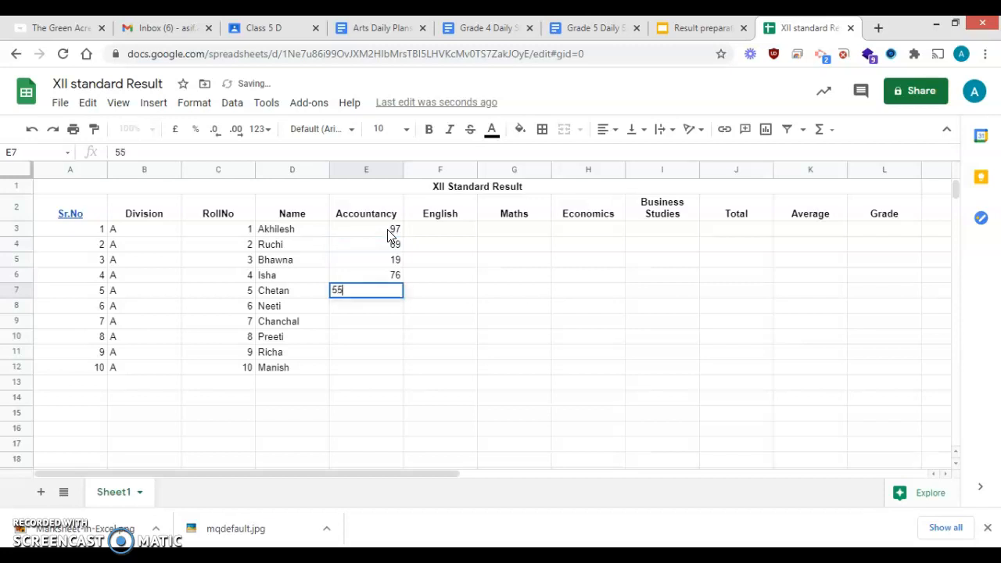
key(Return)
Step: Enter the Accountancy marks 84, 18, 93, 33 and 21 in cells E8 to E12
text(84)
key(Return)
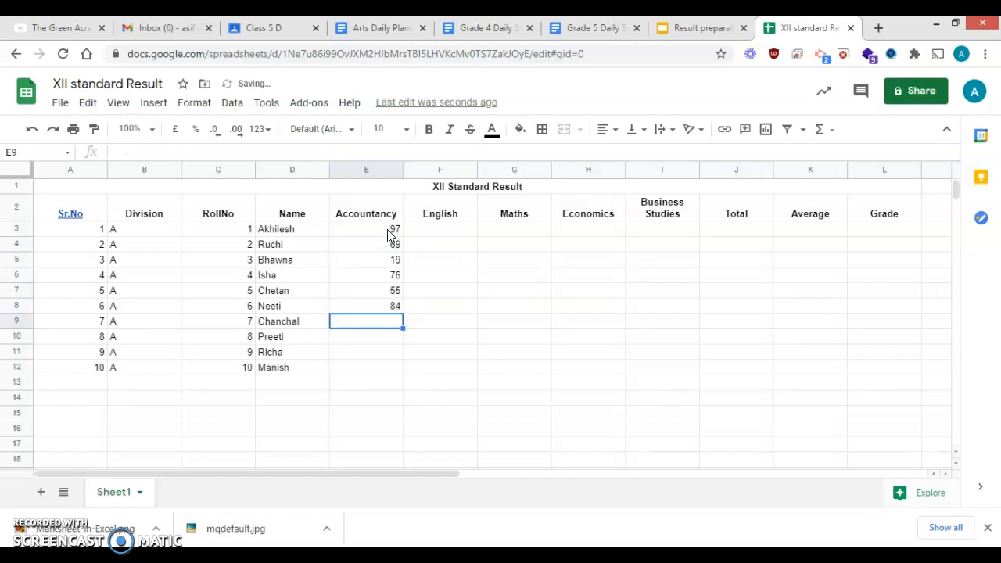
text(18)
key(Return)
text(93)
key(Return)
text(33)
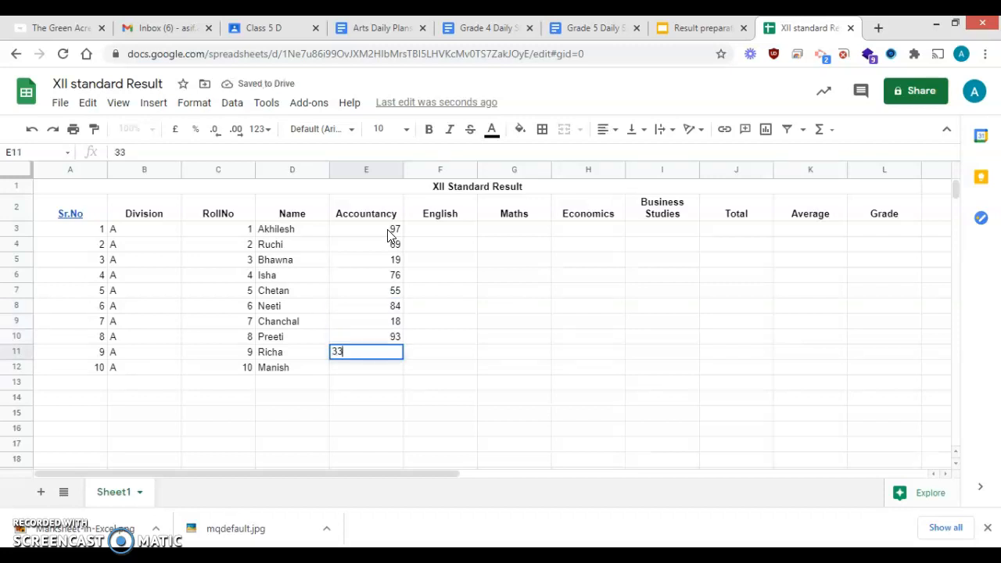
key(Return)
text(1)
key(Return)
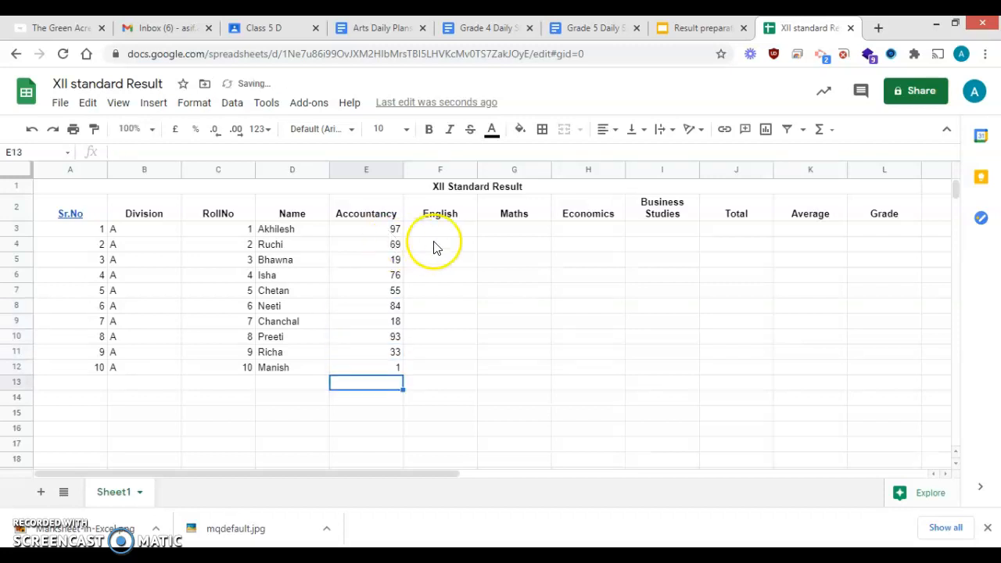
click(371, 368)
text(21.)
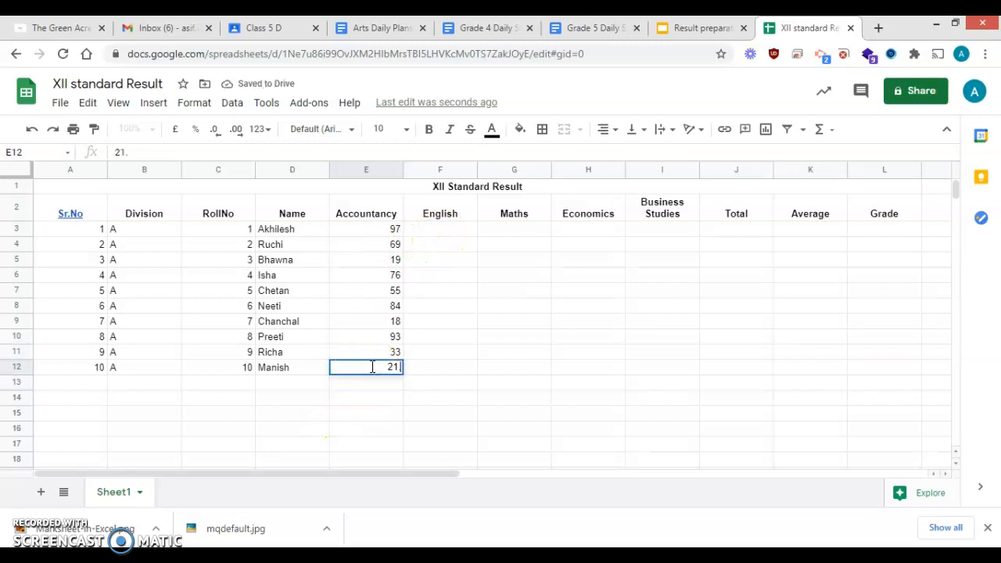
Step: Enter the English marks 36, 85 and 72 in cells F3 to F5
click(441, 235)
text(36)
key(Return)
text(85)
key(Return)
text(72)
key(Return)
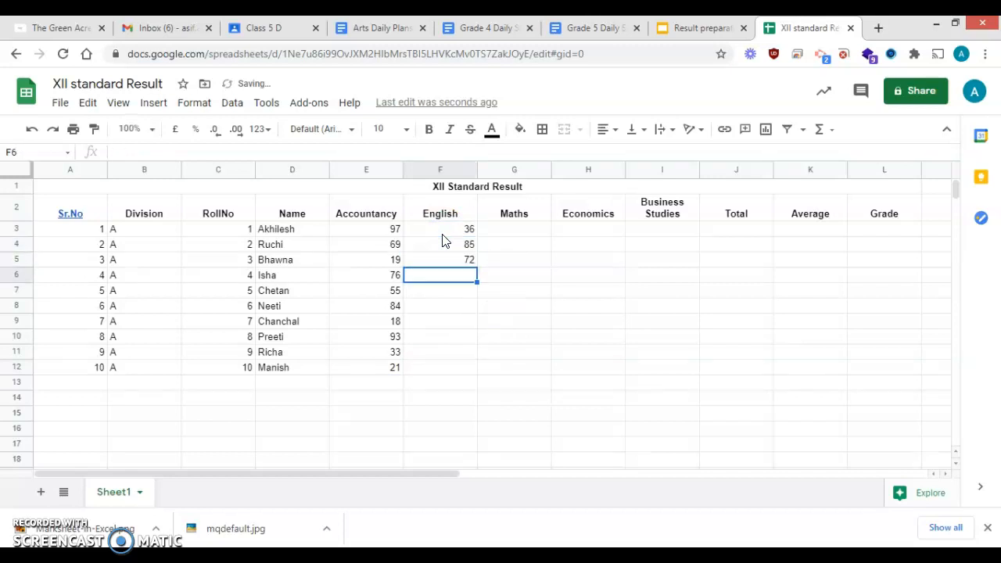
Step: Enter the English marks 68, 31 and 57 in cells F6 to F8
text(68)
key(Return)
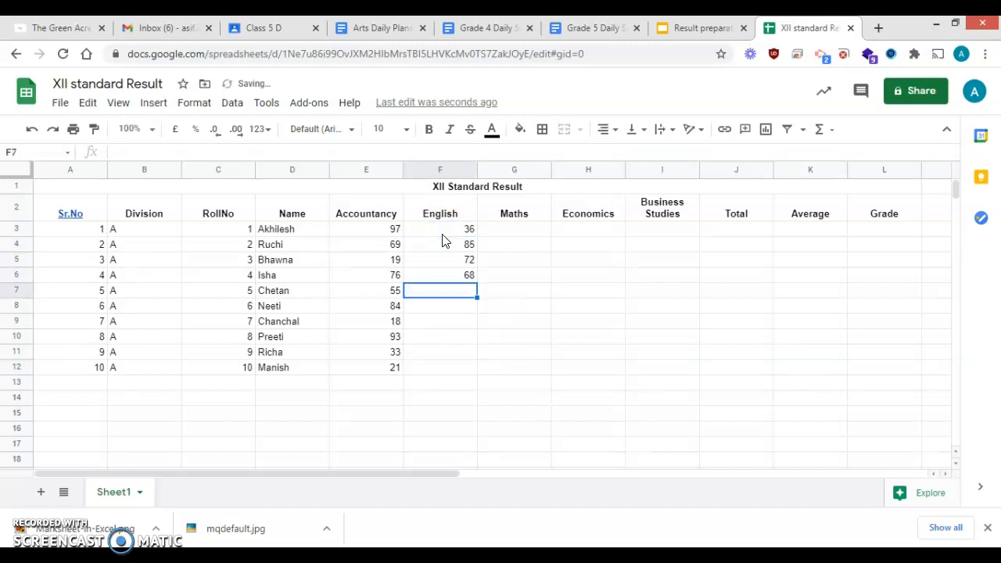
text(31)
key(Return)
text(57)
key(Return)
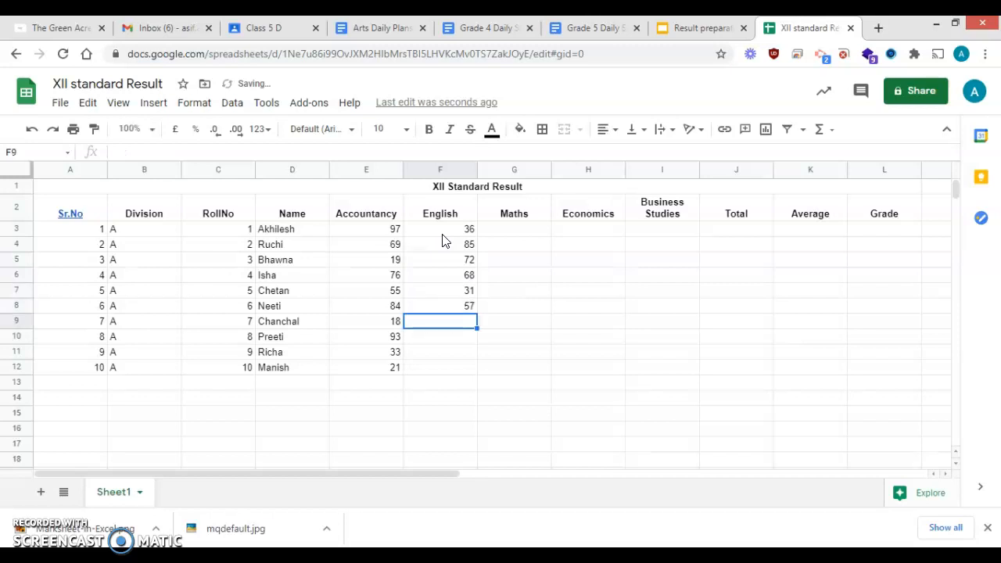
Step: Enter the English marks 46.93, 89 and 27 in cells F9 to F11
text(46.93)
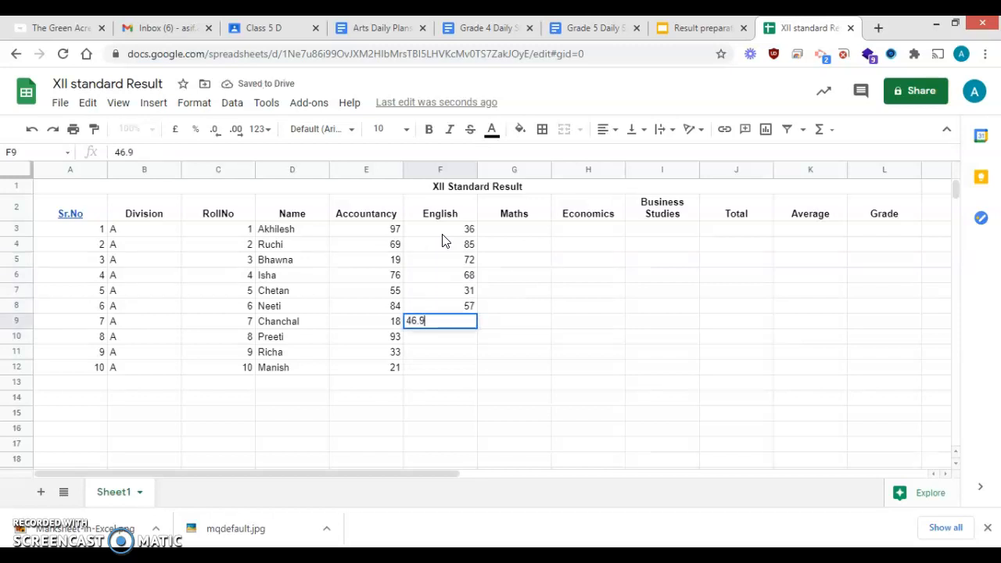
key(Return)
text(89)
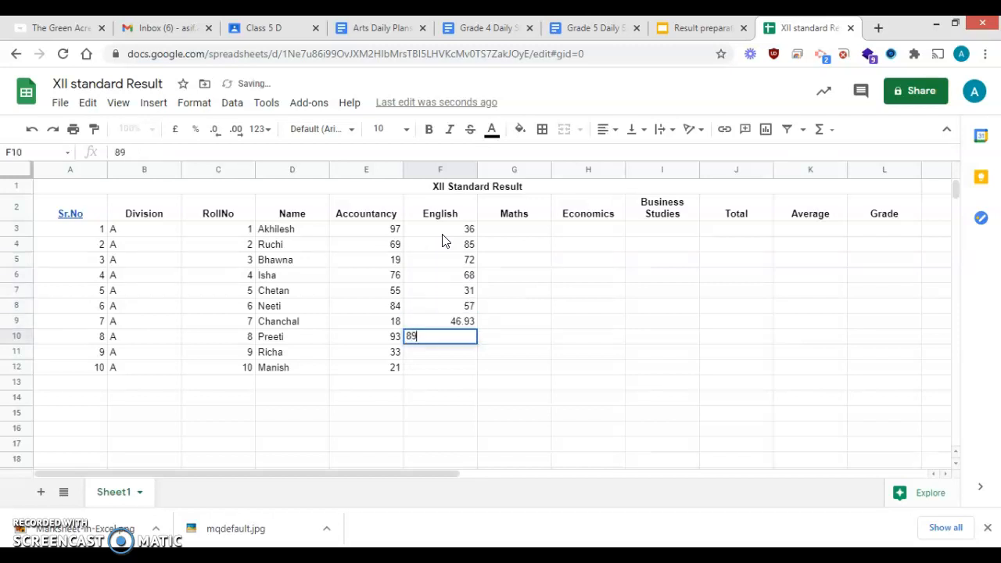
key(Return)
text(27)
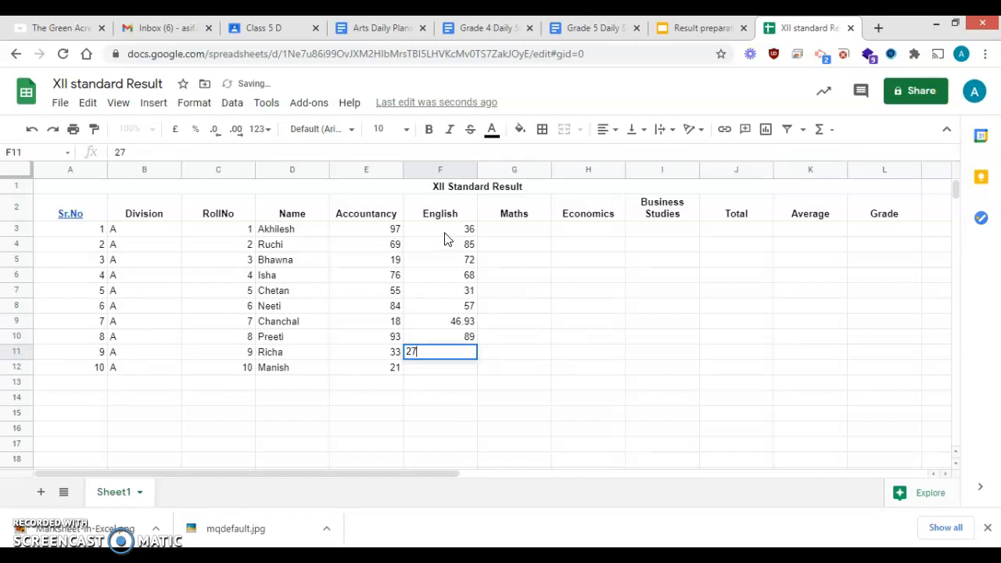
Step: Set the English marks in cells F9 to F12 to 46, 93, 89 and 27
click(455, 324)
text(46)
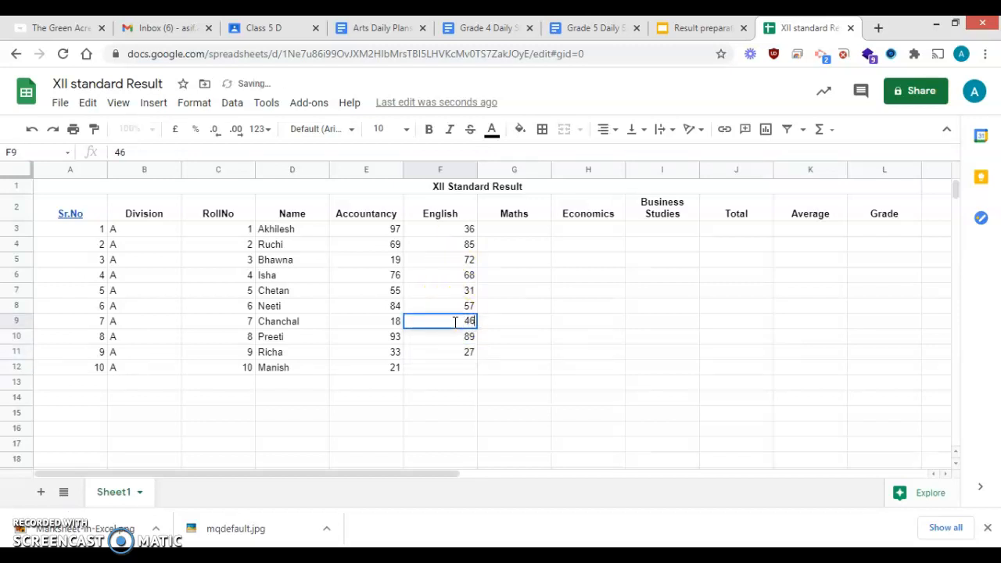
key(Return)
text(93)
key(Return)
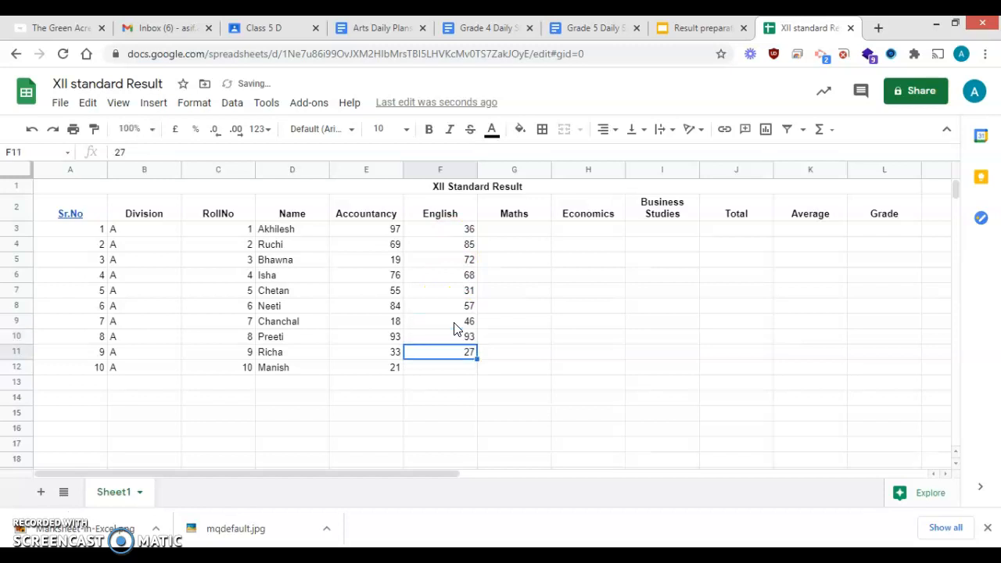
text(89)
key(Return)
text(27.)
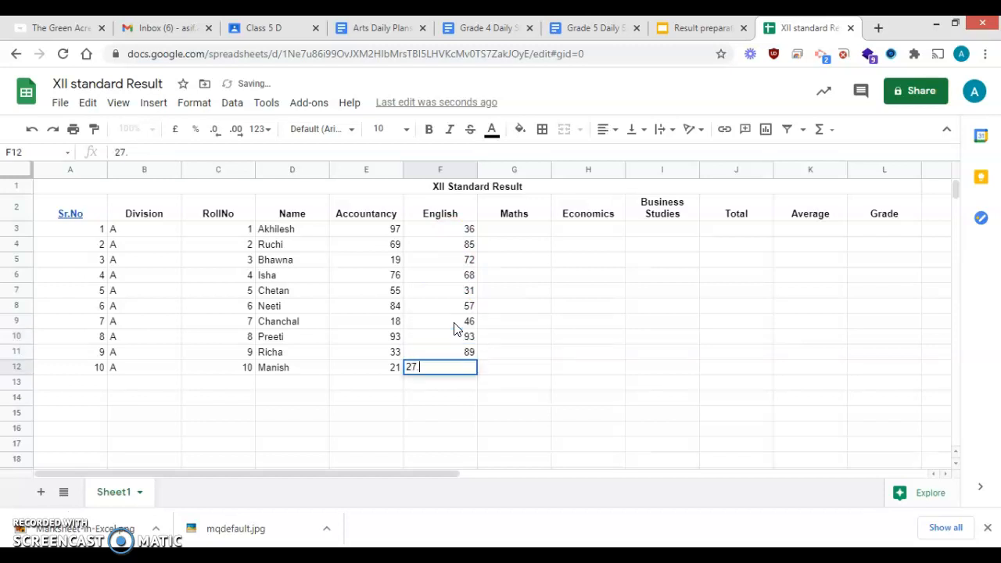
Step: Enter the Maths marks 47, 86 and 41 in cells G3 to G5
click(534, 231)
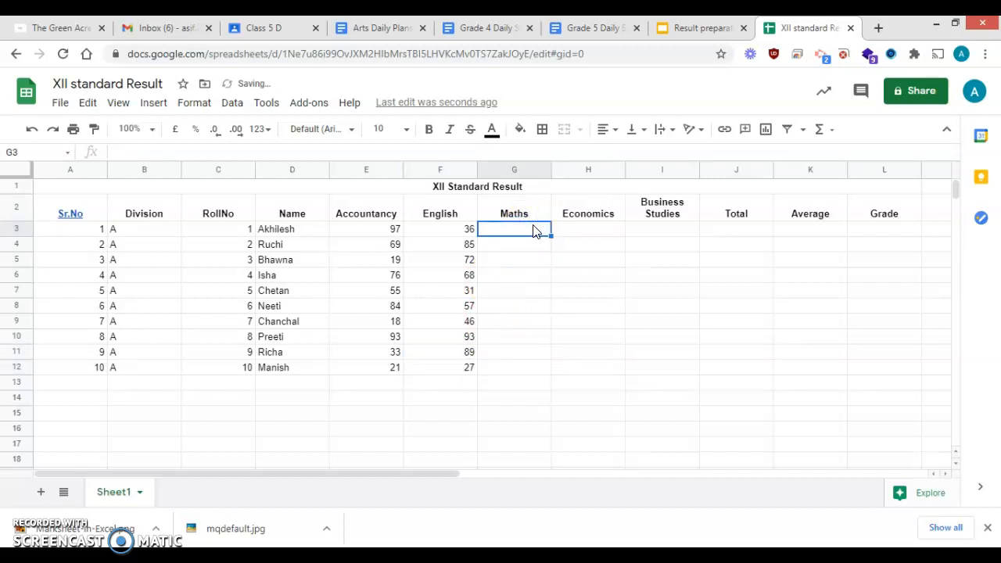
text(47)
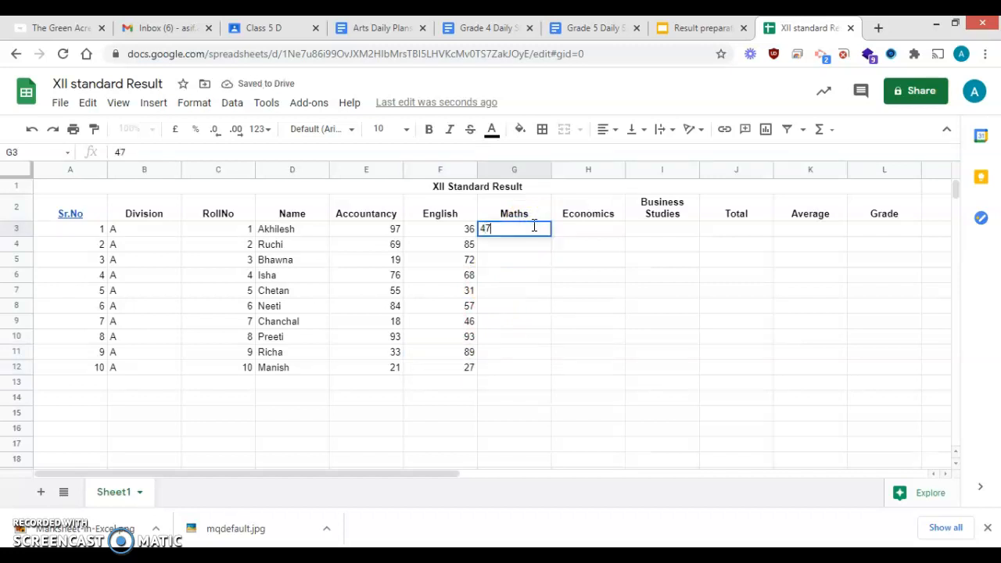
key(Return)
text(86)
key(Return)
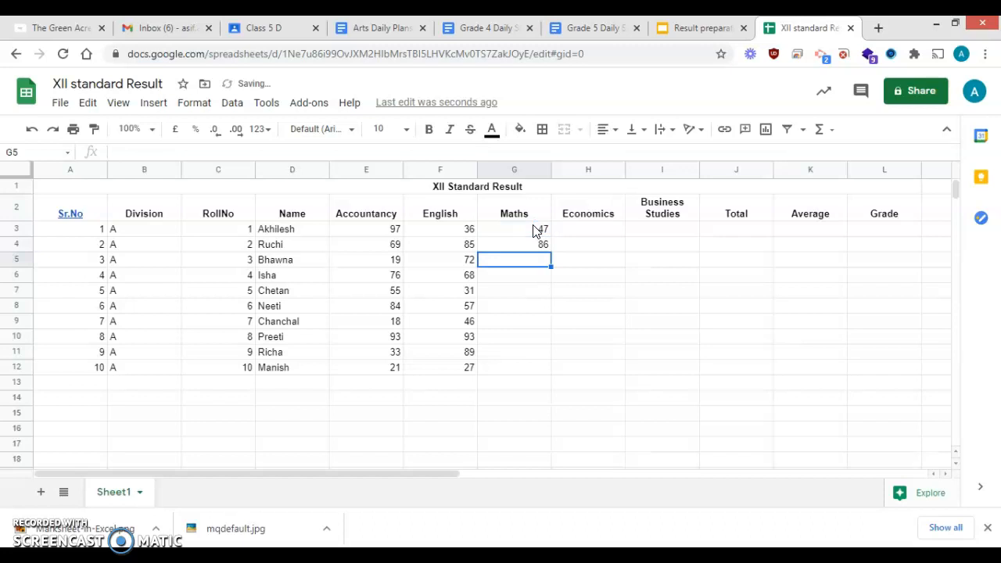
text(41.46)
key(Return)
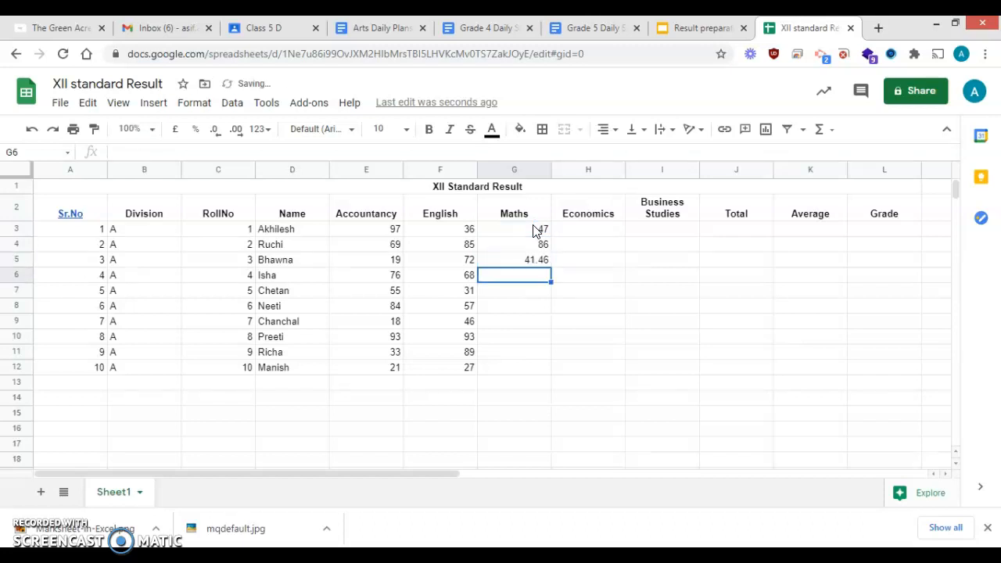
key(Up)
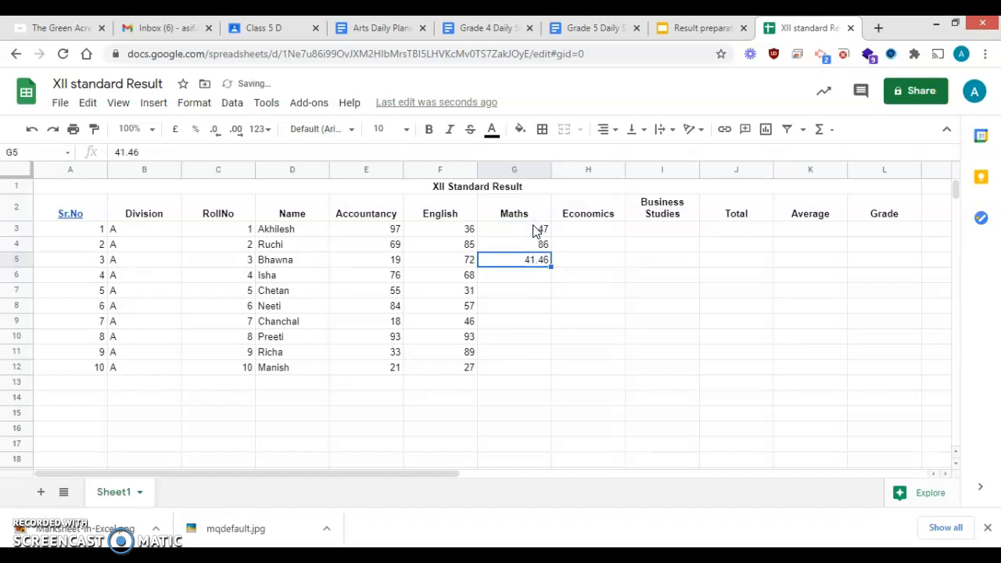
text(41.)
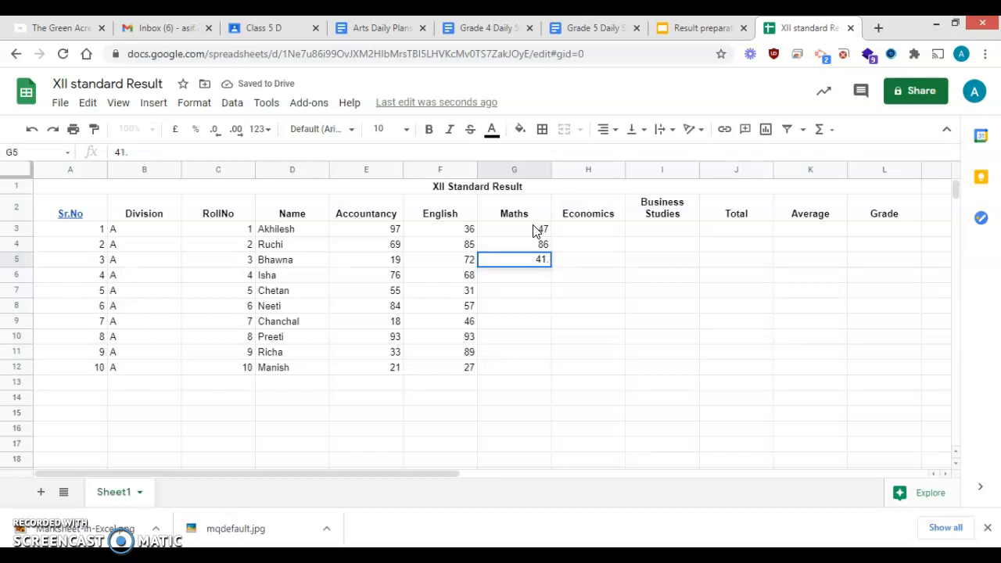
key(Return)
Step: Enter the Maths marks 46, 59 and 68 in cells G6 to G8
text(46)
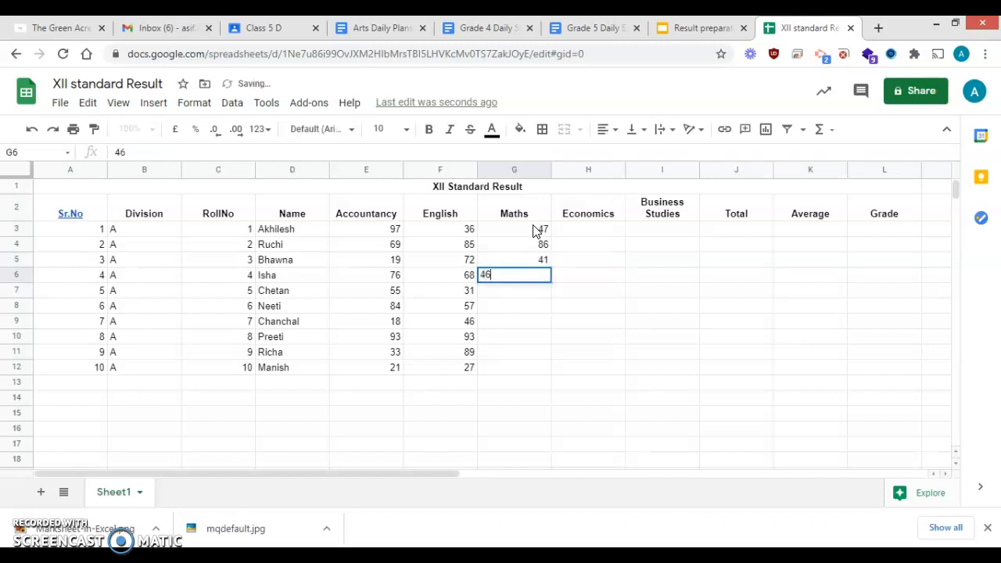
key(Return)
text(59)
key(Return)
text(68)
key(Return)
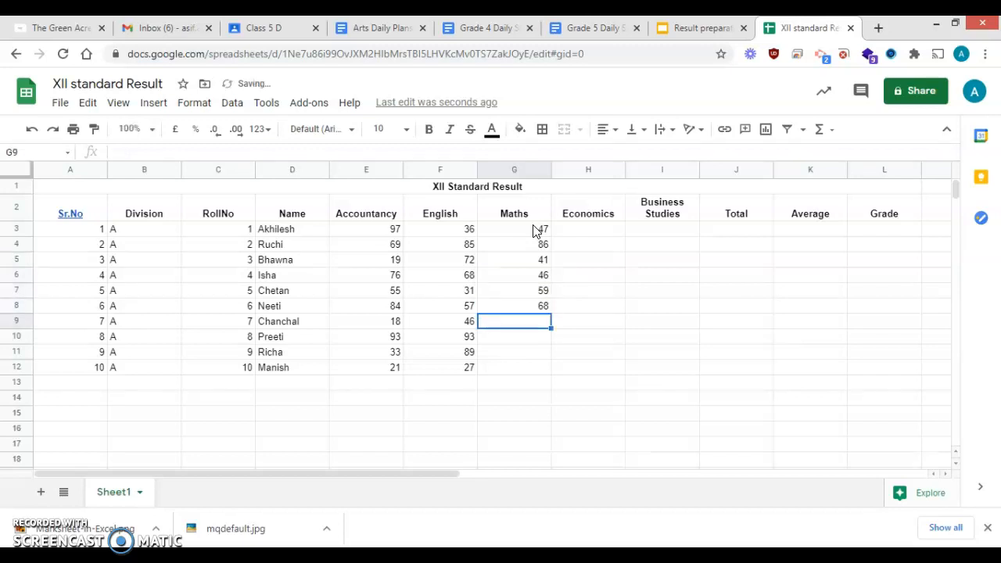
Step: Correct the Maths mark in cell G7 to 56 and enter 51 in cell G9
key(Up)
key(Up)
text(56)
key(Return)
key(Return)
text(51)
key(Return)
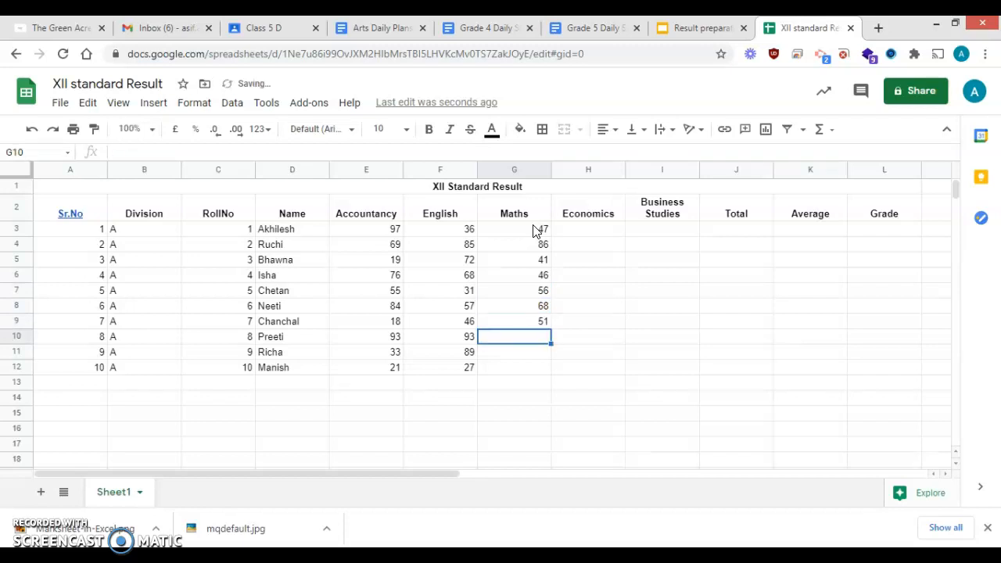
Step: Enter the Maths marks 31, 55 and 84 in cells G10 to G12
text(341)
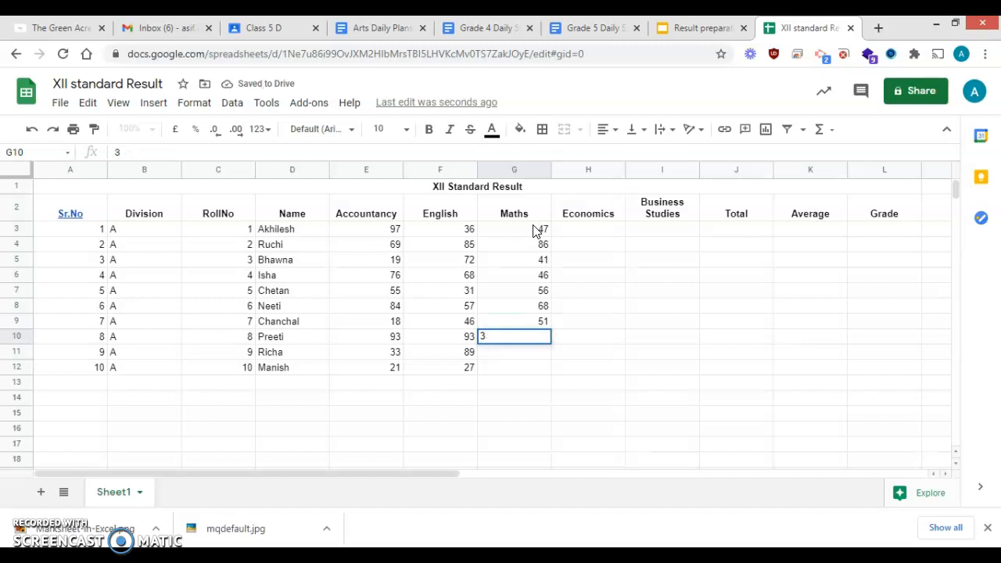
key(Return)
key(Up)
text(31)
key(Return)
text(55)
key(Return)
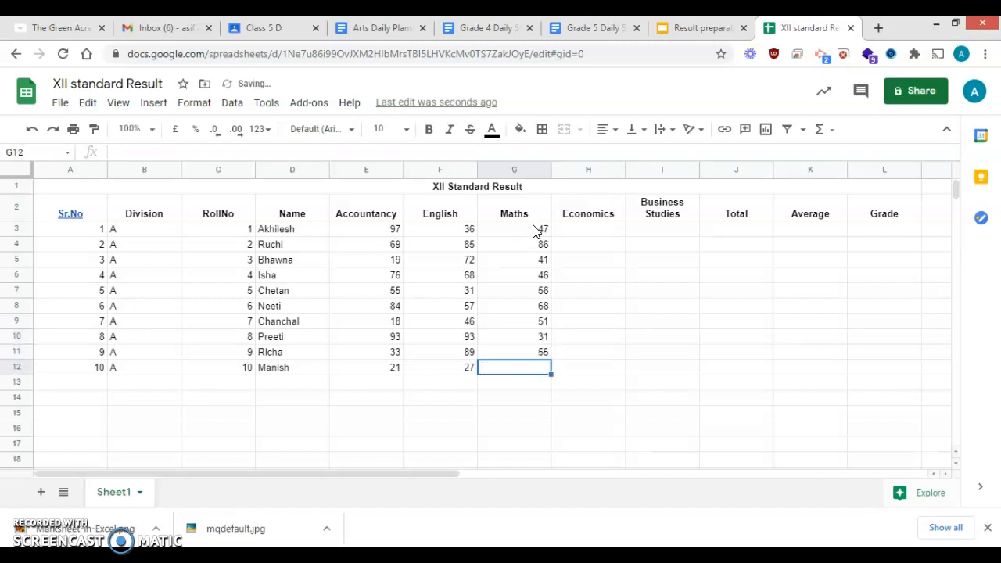
text(84)
key(Return)
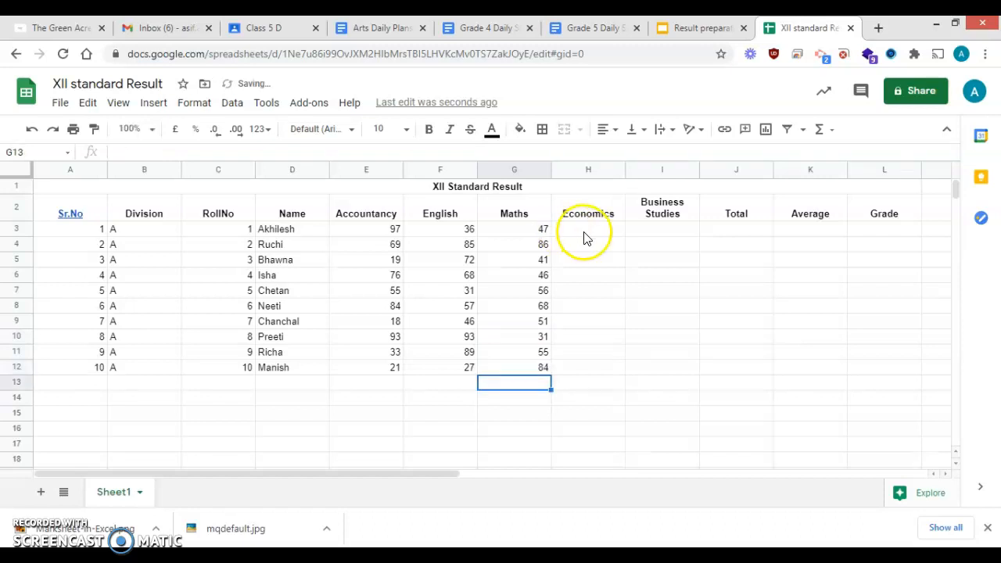
Step: Enter the Economics marks 13, 51, 53 and 11 in cells H3 to H6
click(585, 236)
text(13)
key(Return)
key(Return)
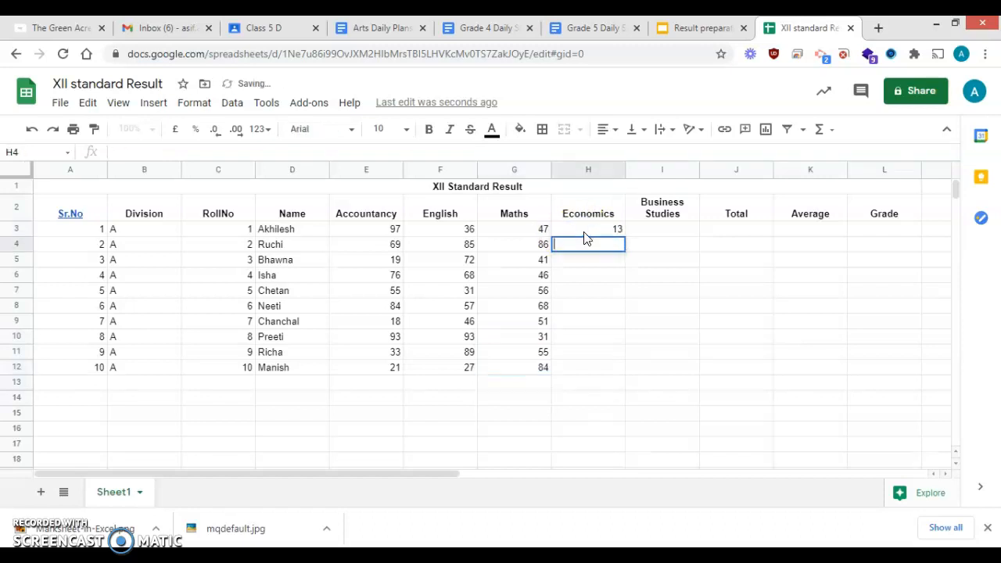
text(51)
key(Return)
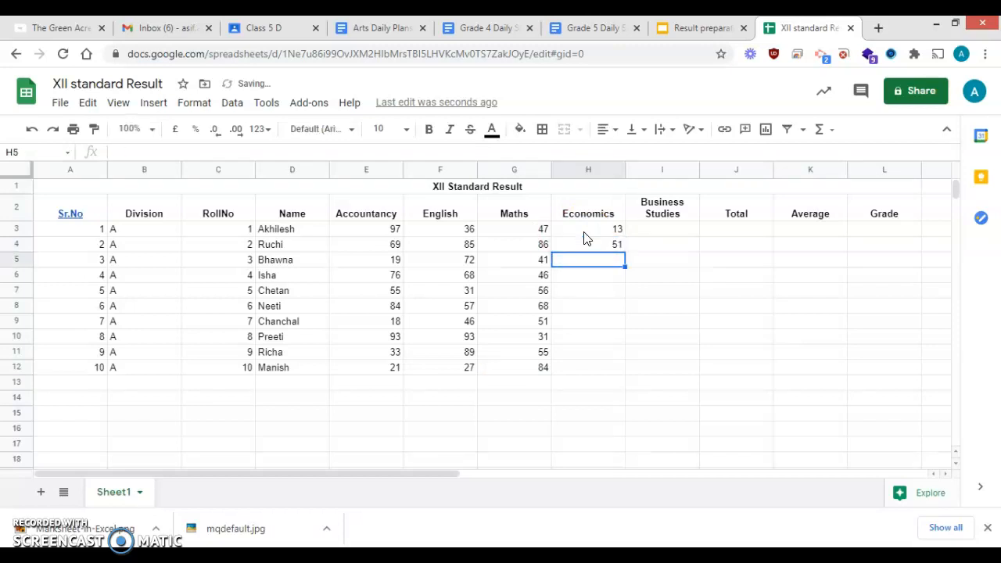
text(53)
key(Return)
text(11)
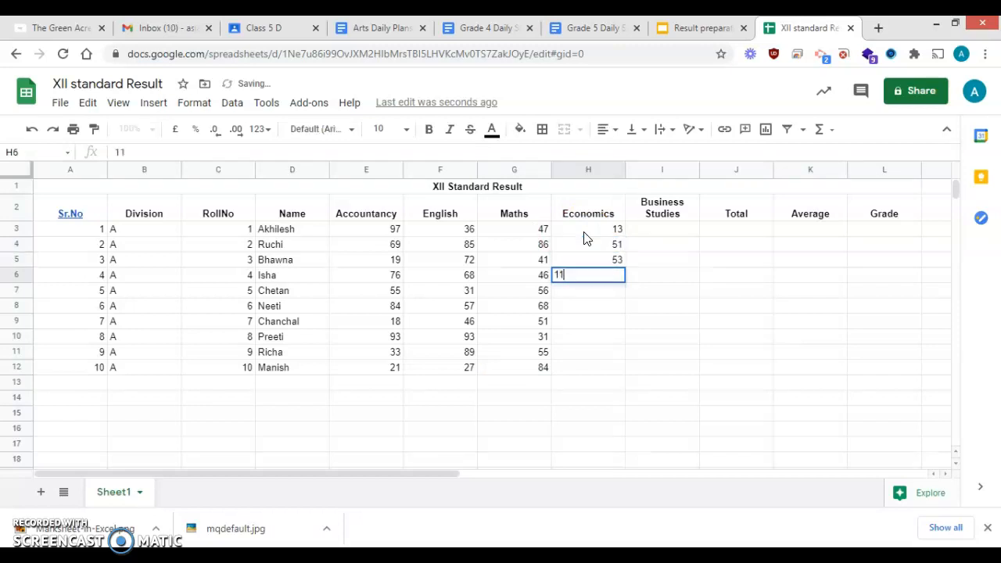
key(Return)
Step: Enter the Economics marks 99, 30 and 63 in cells H7 to H9
text(99)
key(Return)
text(30)
key(Return)
text(63)
key(Return)
Step: Enter the Economics marks 93, 46 and 82 in cells H10 to H12
text(93)
key(Return)
text(46)
key(Return)
text(82)
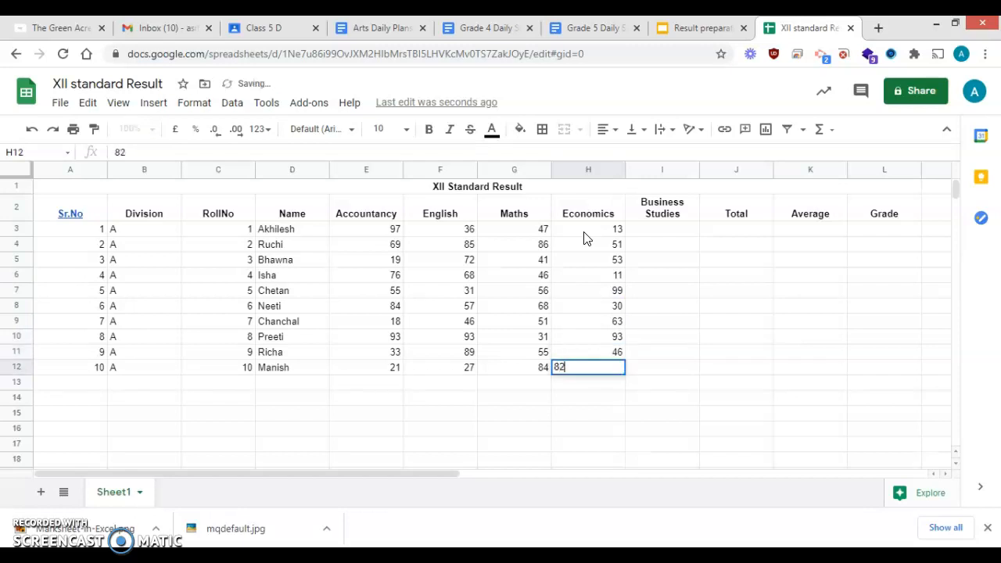
key(Return)
Step: Enter the Business Studies marks 34, 53 and 40 in cells I3 to I5
click(687, 234)
text(34)
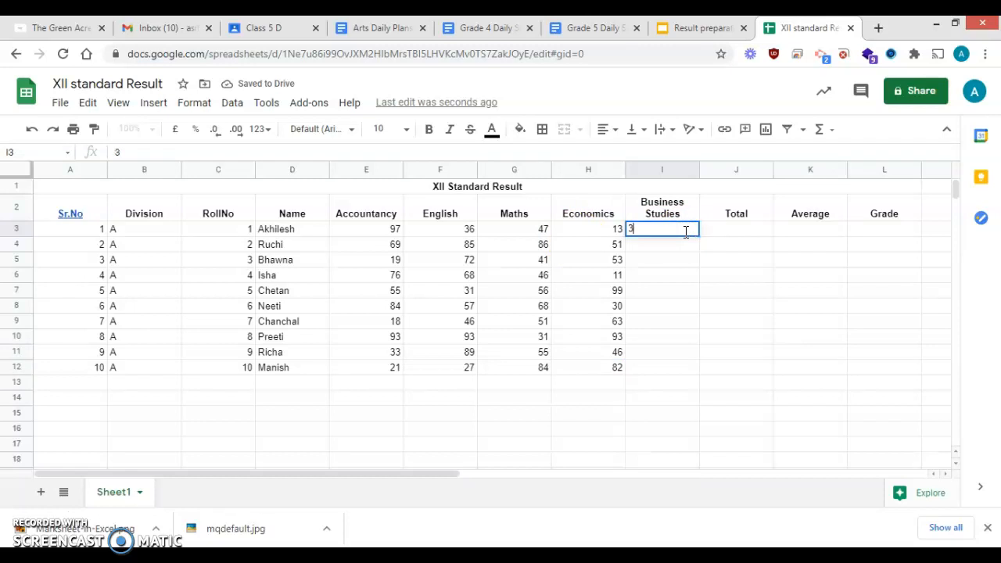
key(Return)
text(53)
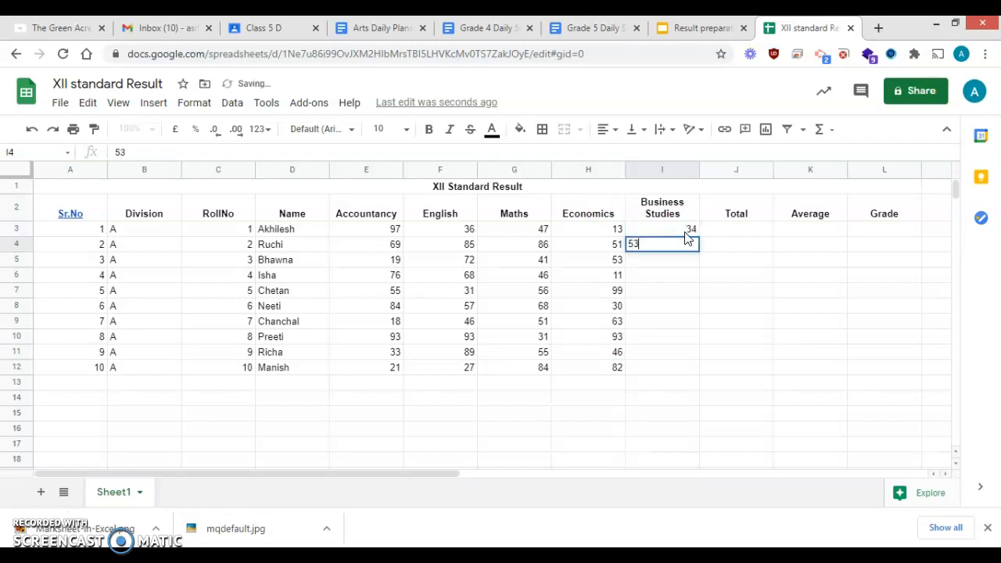
key(Return)
text(40)
key(Return)
Step: Enter the Business Studies marks 22, 93 and 31 in cells I6 to I8
text(22)
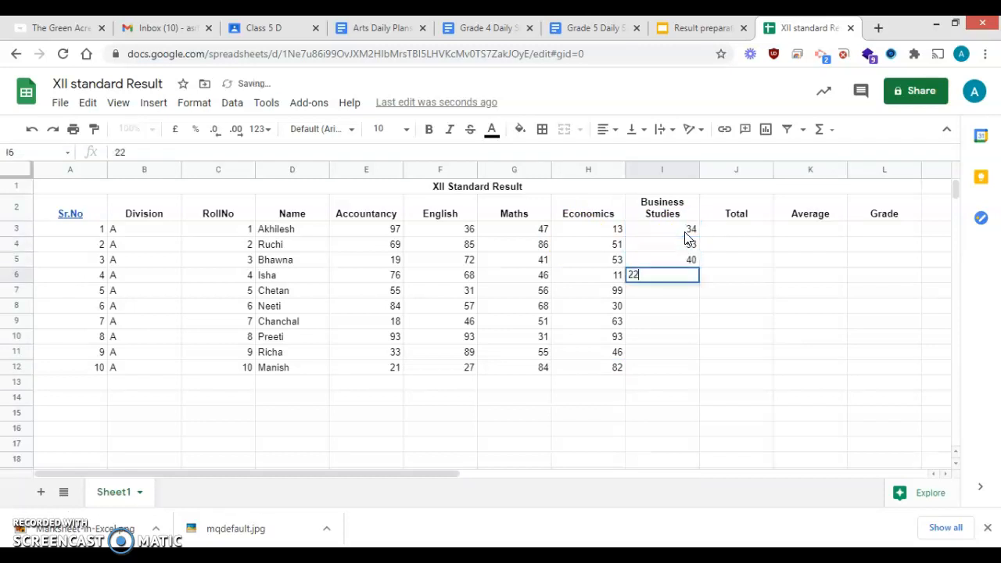
key(Return)
text(93)
key(Return)
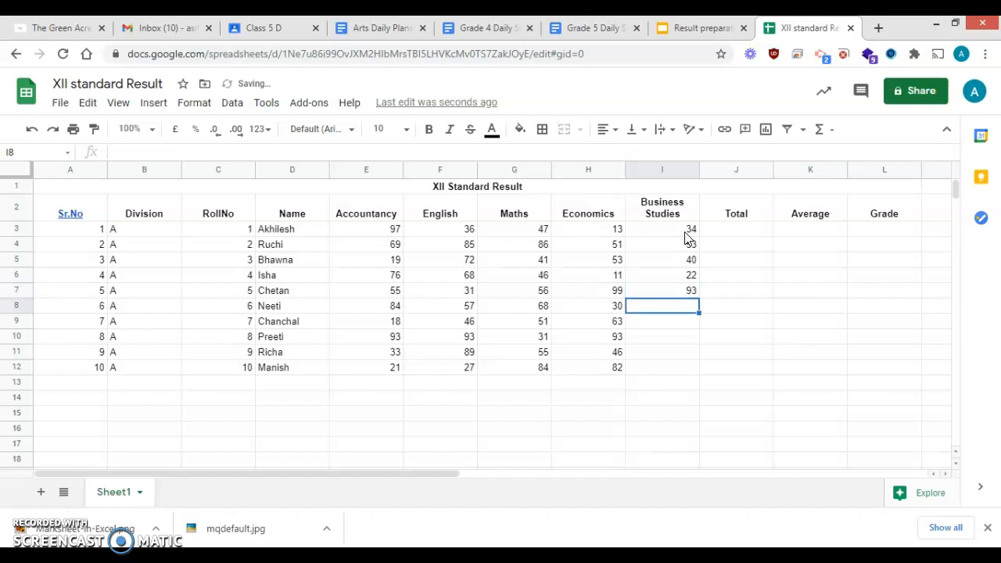
text(31)
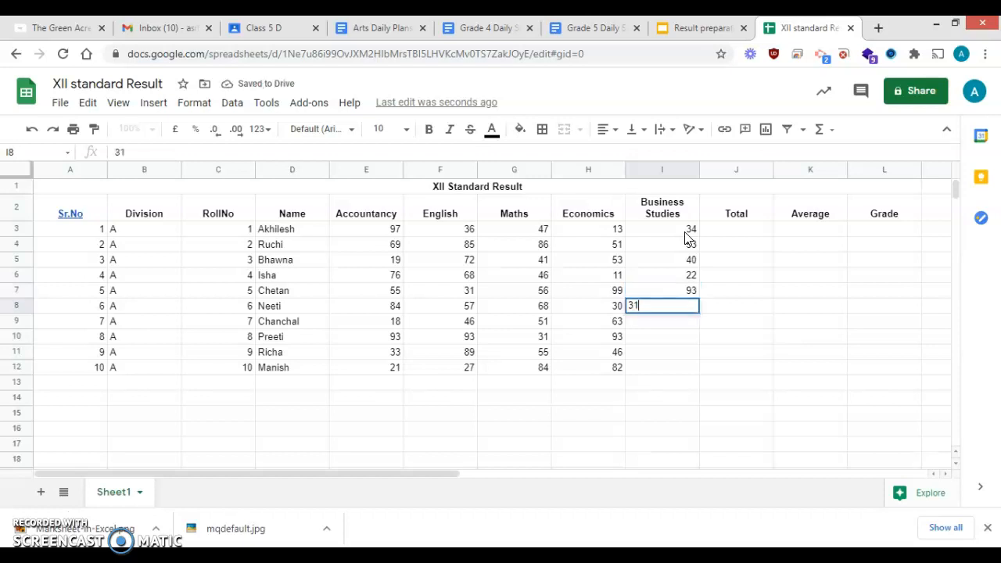
key(Return)
Step: Enter the Business Studies marks 22, 20, 69 and 96 in cells I9 to I12
text(22)
key(Return)
text(20)
key(Return)
text(69)
key(Return)
text(96)
key(Return)
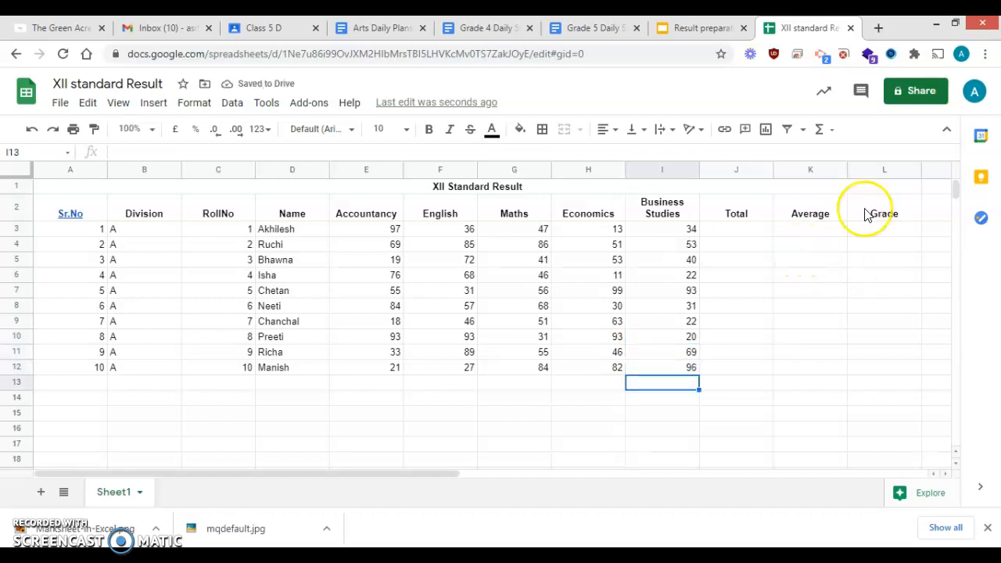
Step: Enter the grades B, B+ and B in cells L3 to L5 of the Grade column
click(883, 234)
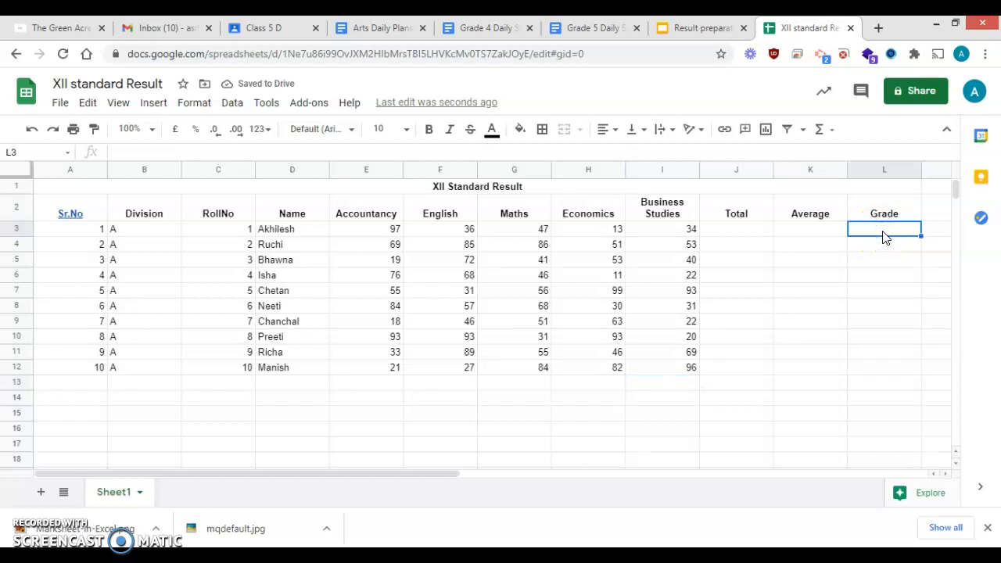
text(b)
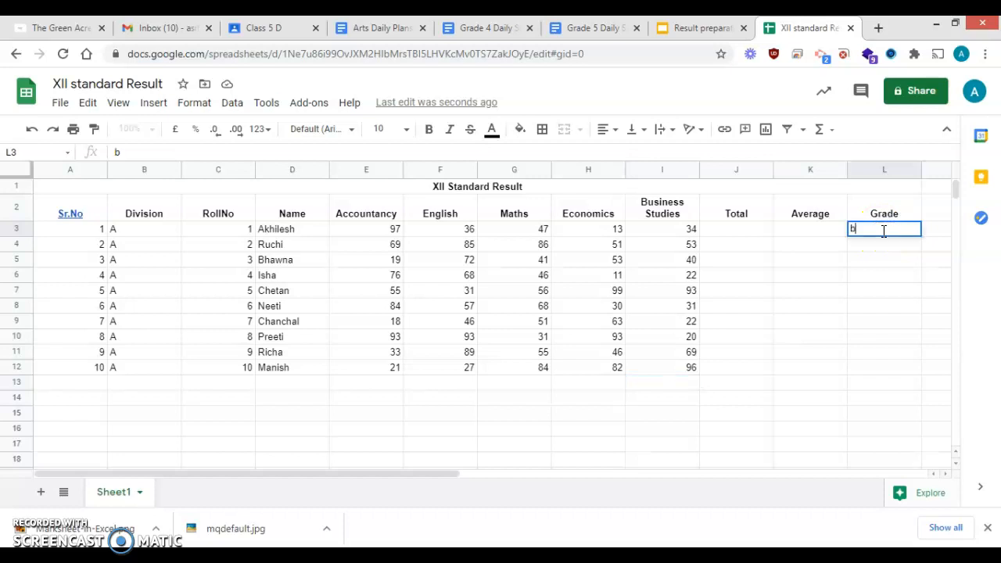
key(Return)
click(882, 231)
text(B)
key(Return)
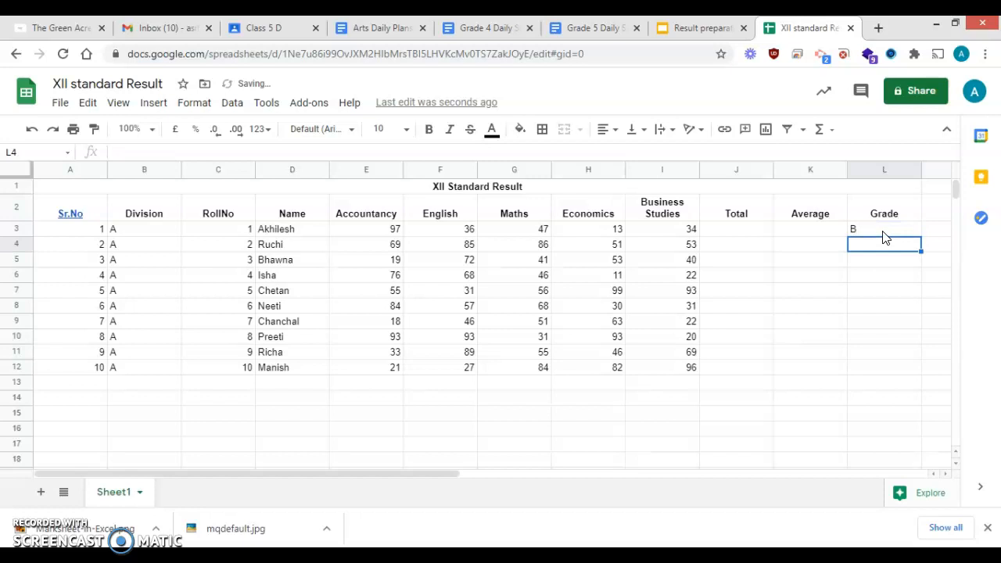
text(B+)
key(Return)
text(B)
key(Return)
Step: Enter the grades B, B+ and B in cells L6 to L8 of the Grade column
text(B)
key(Return)
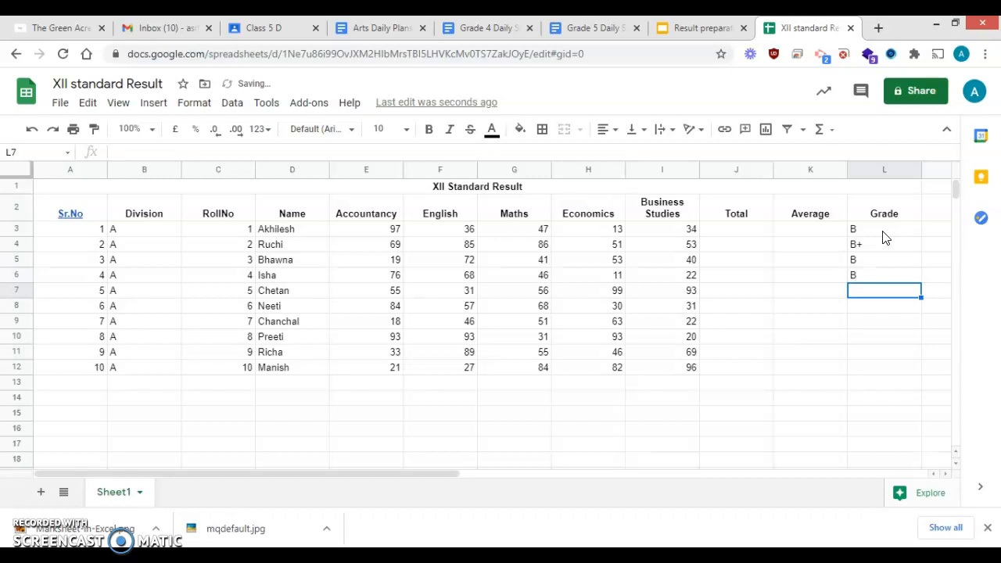
text(B+)
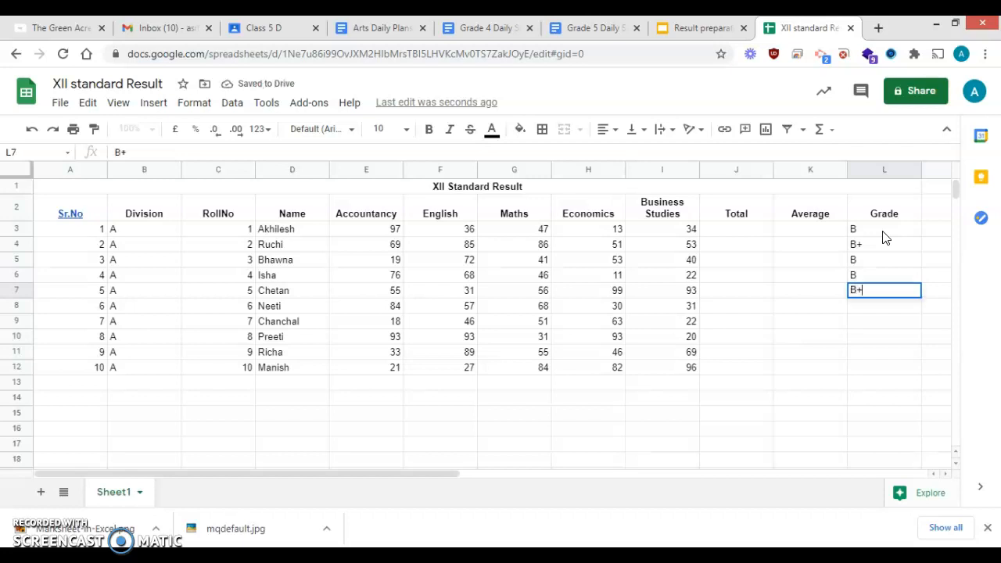
key(Return)
text(BB)
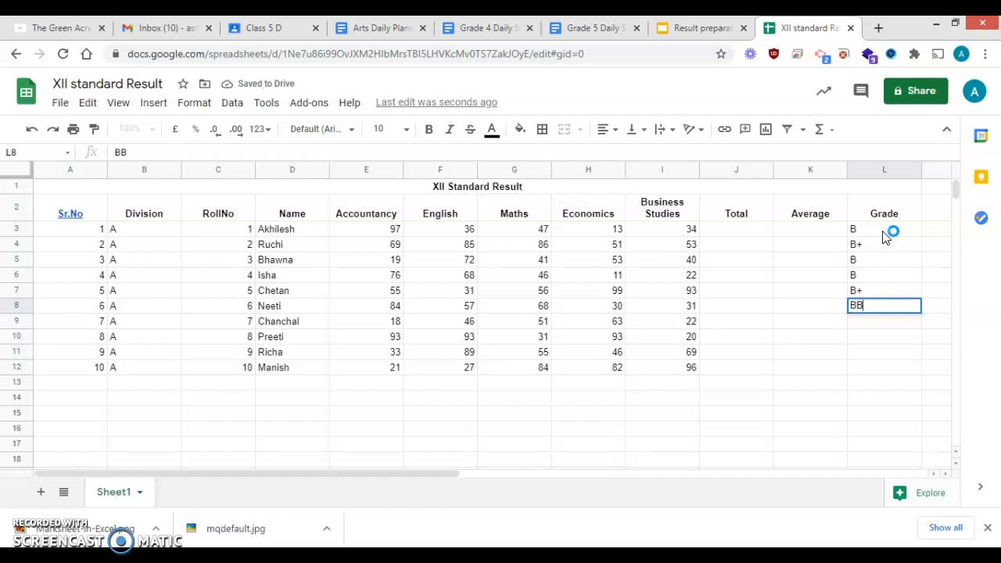
key(Up)
key(Down)
text(B)
key(Return)
Step: Enter the grades B, B+, B and B+ in cells L9 to L12 of the Grade column
text(B)
key(Return)
text(B+)
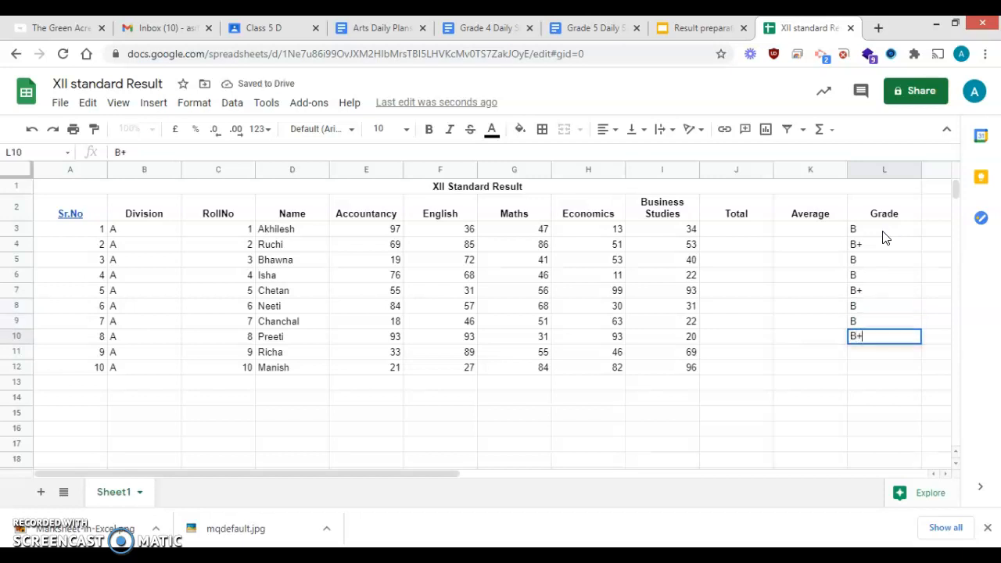
key(Return)
text(B)
key(Return)
text(B+)
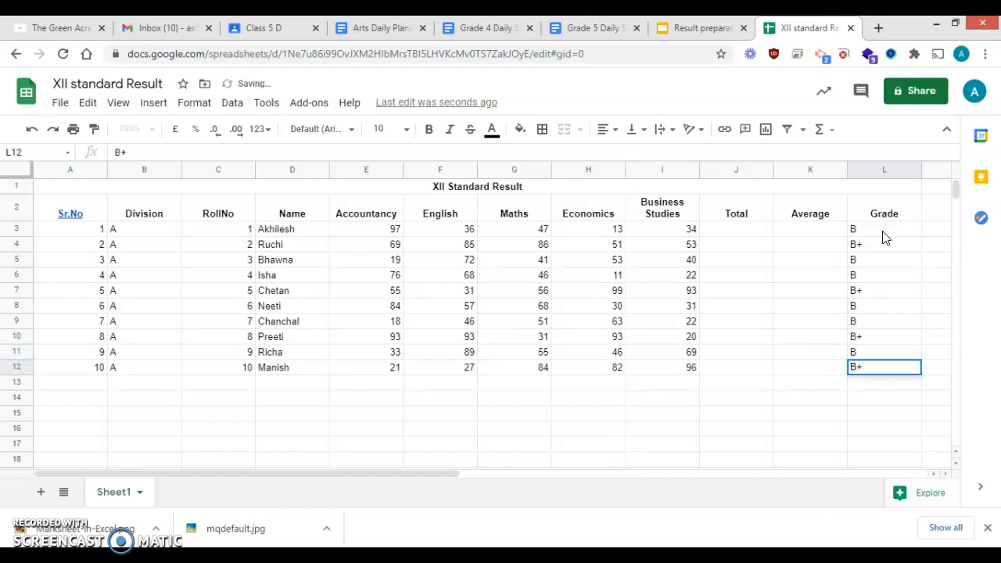